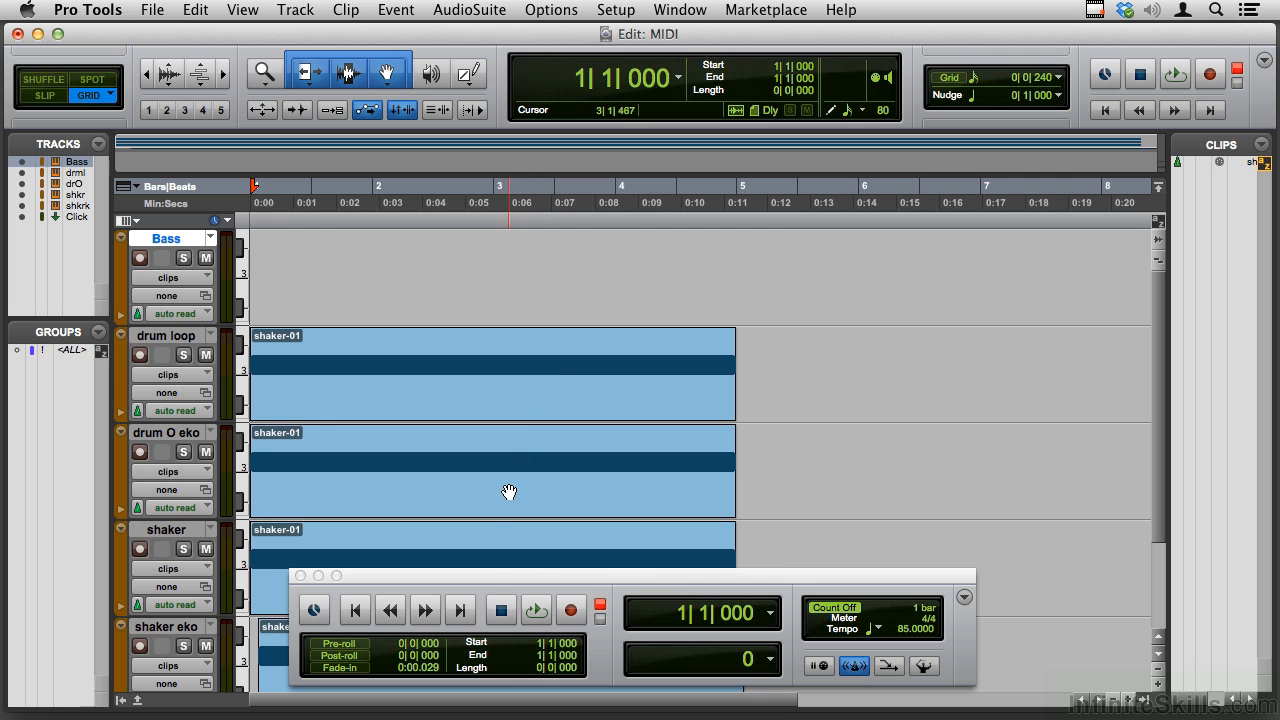
# Select the clip on the drum O eko track as a four-bar playback range and turn off the count-off
pyautogui.click(506, 498)
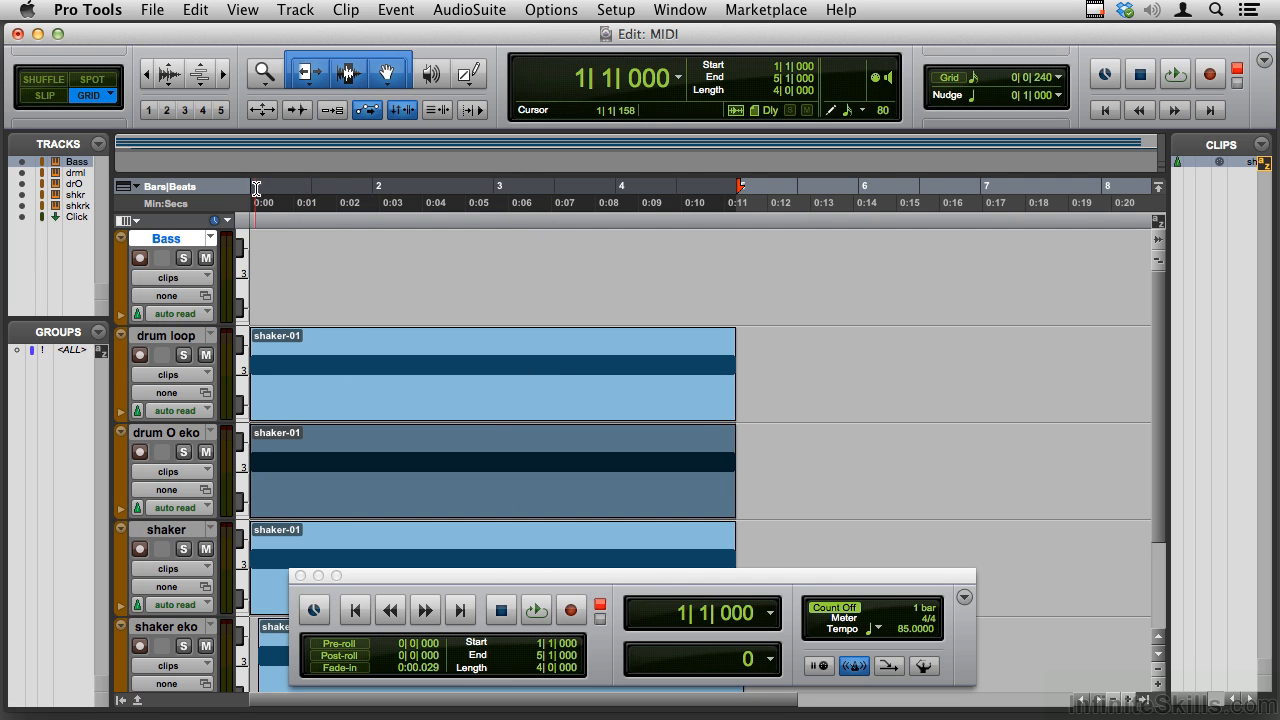
pyautogui.press('space')
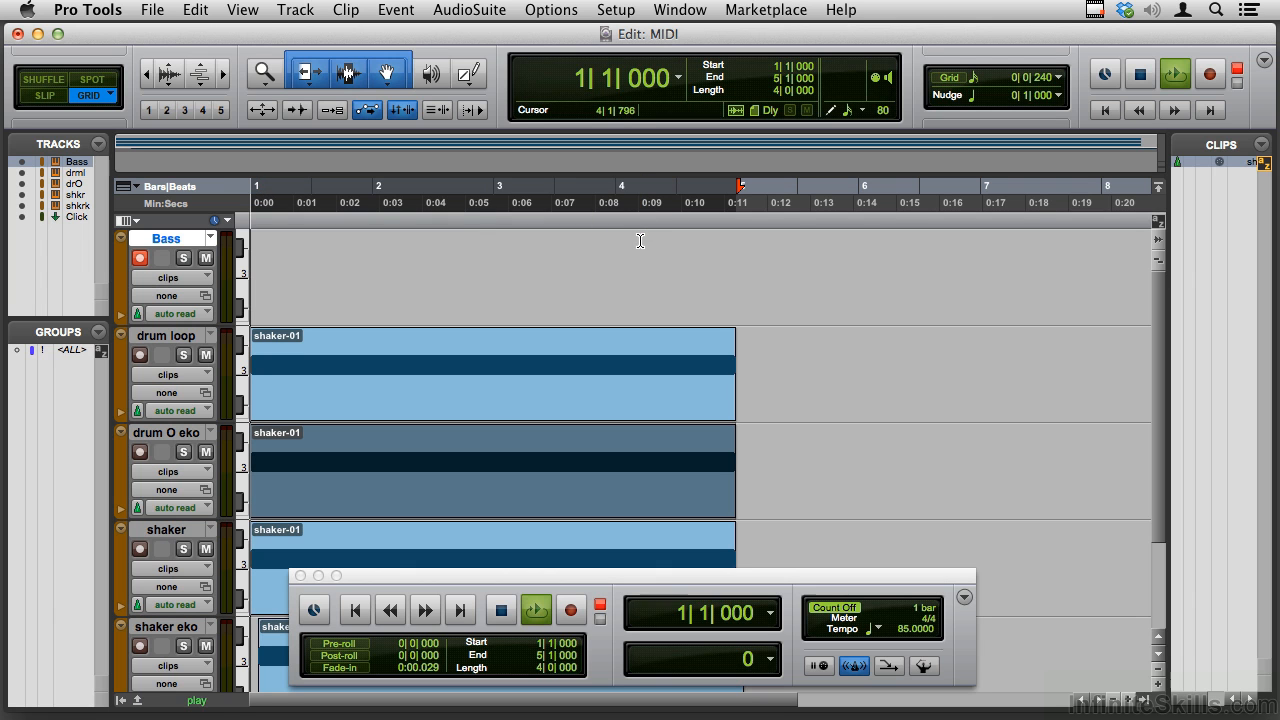
pyautogui.press('space')
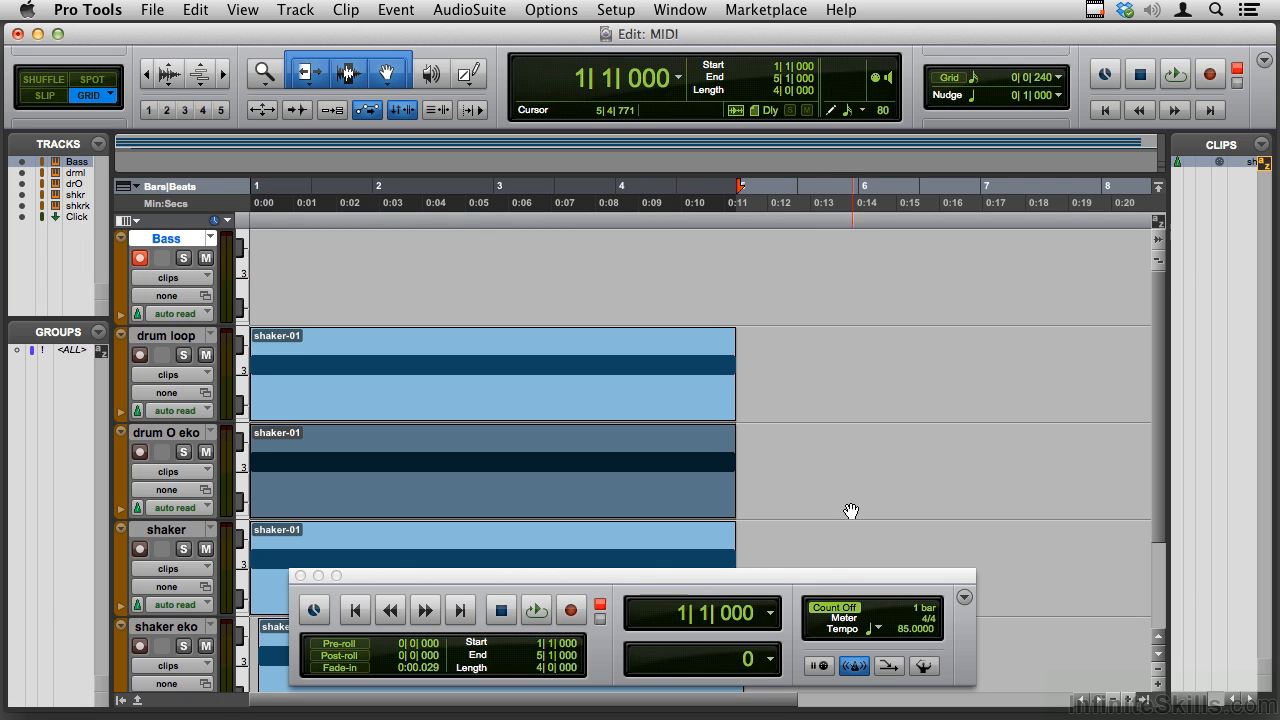
pyautogui.click(843, 608)
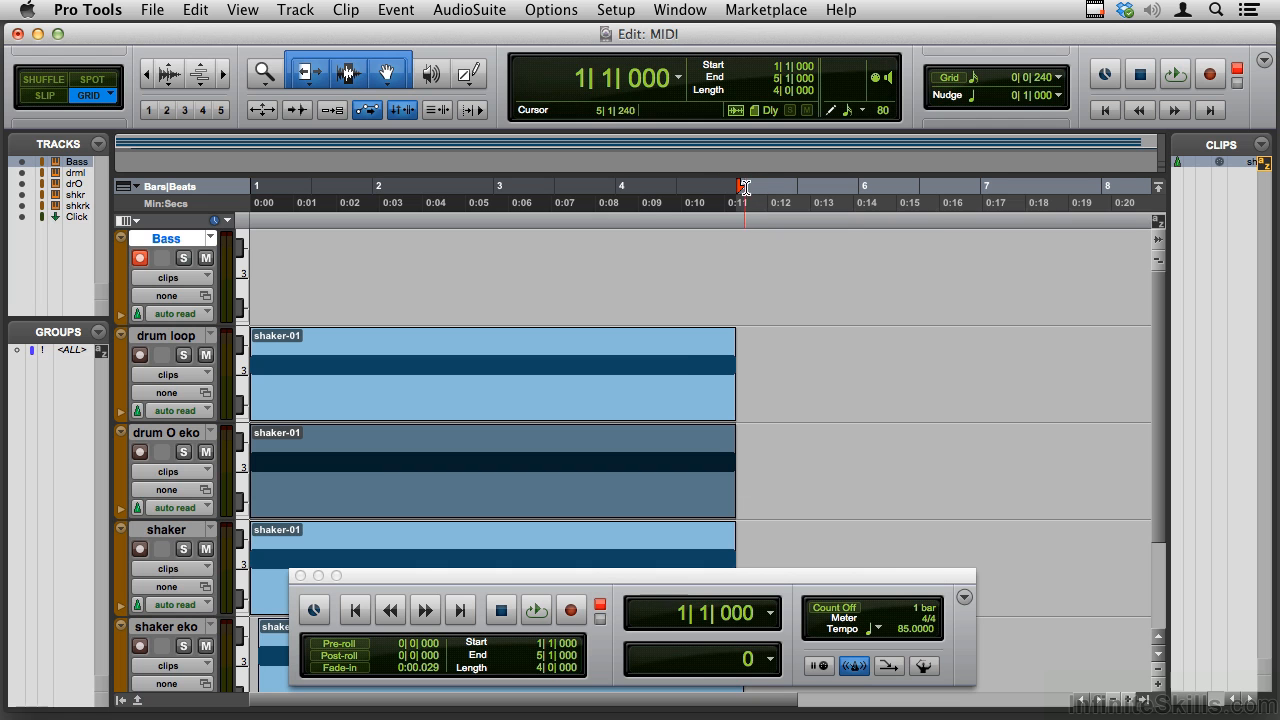
# Shorten the timeline selection to bar 1 only and audition it
pyautogui.moveTo(743, 188); pyautogui.dragTo(377, 210)
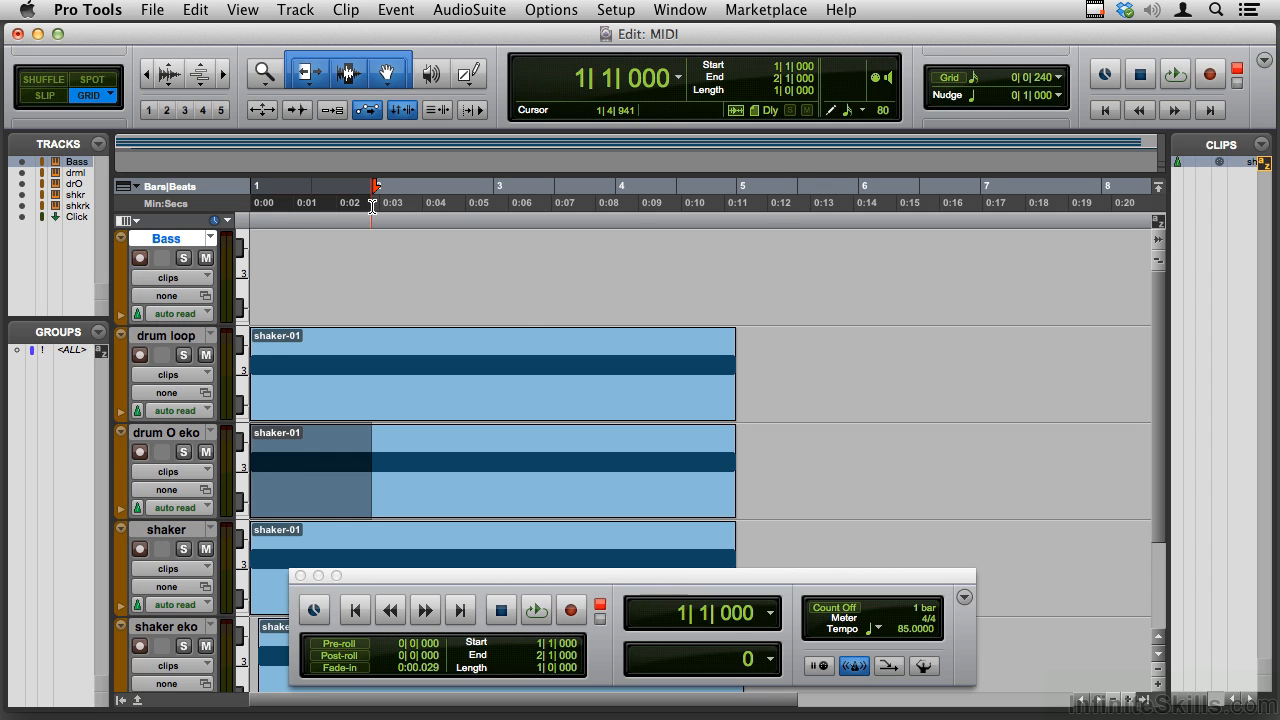
pyautogui.press('space')
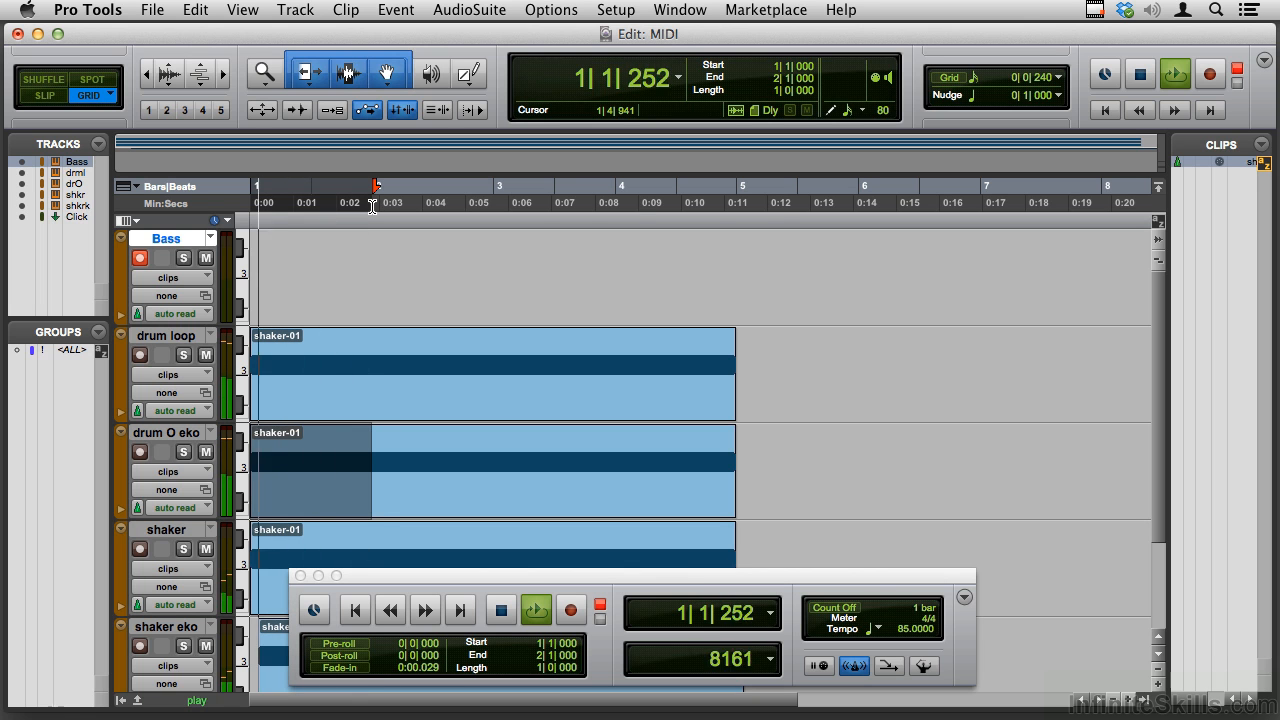
pyautogui.press('space')
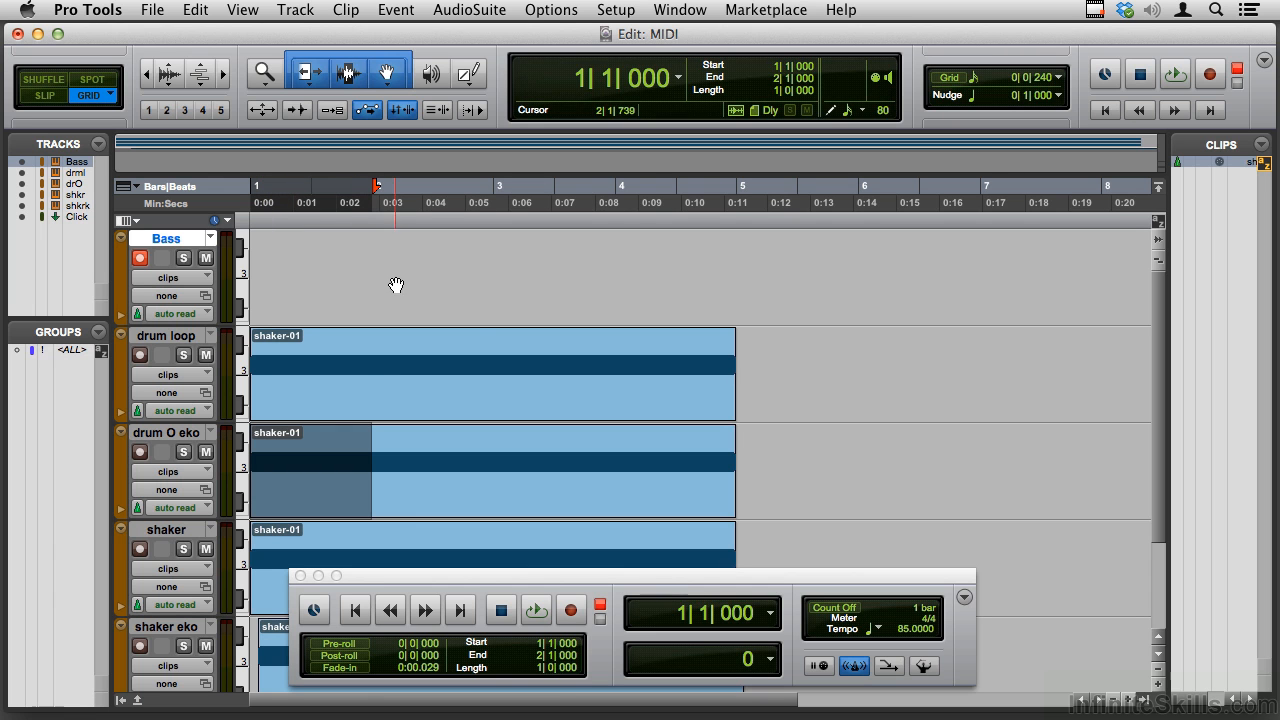
# Loop the clip on the drum loop track with 3 loops so it runs to bar 13
pyautogui.click(594, 408)
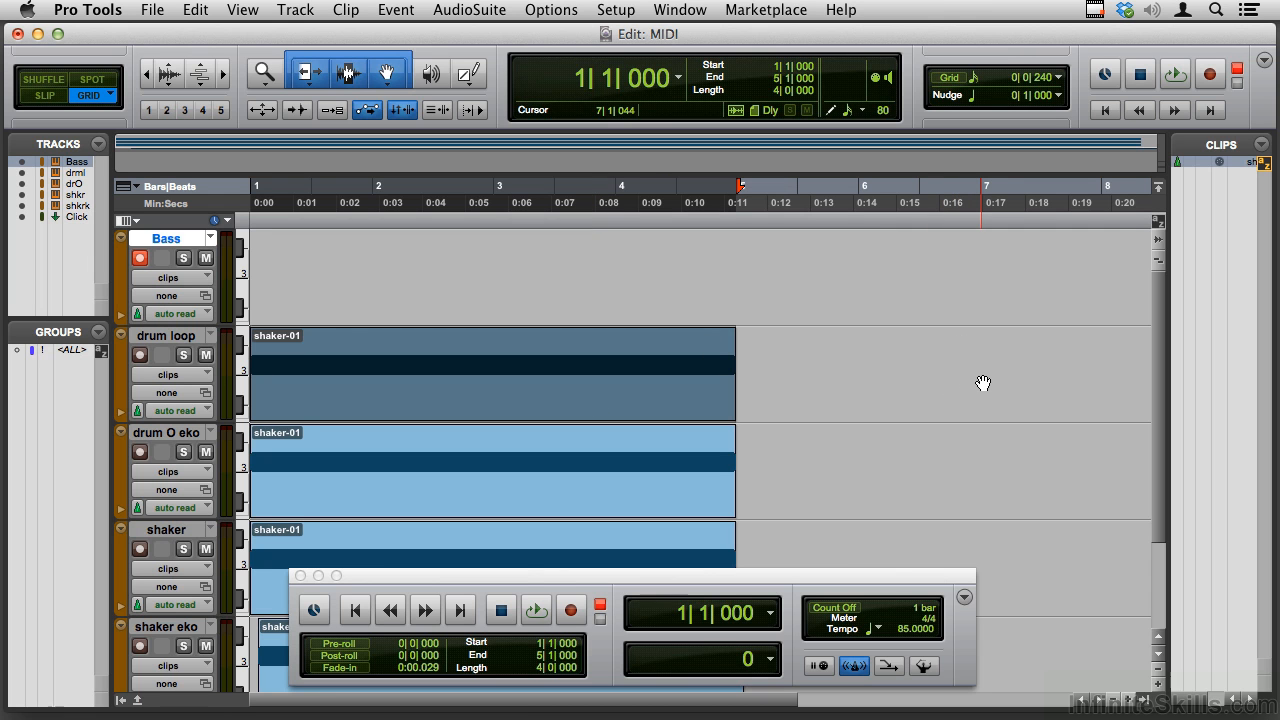
pyautogui.press('super+bracketleft')
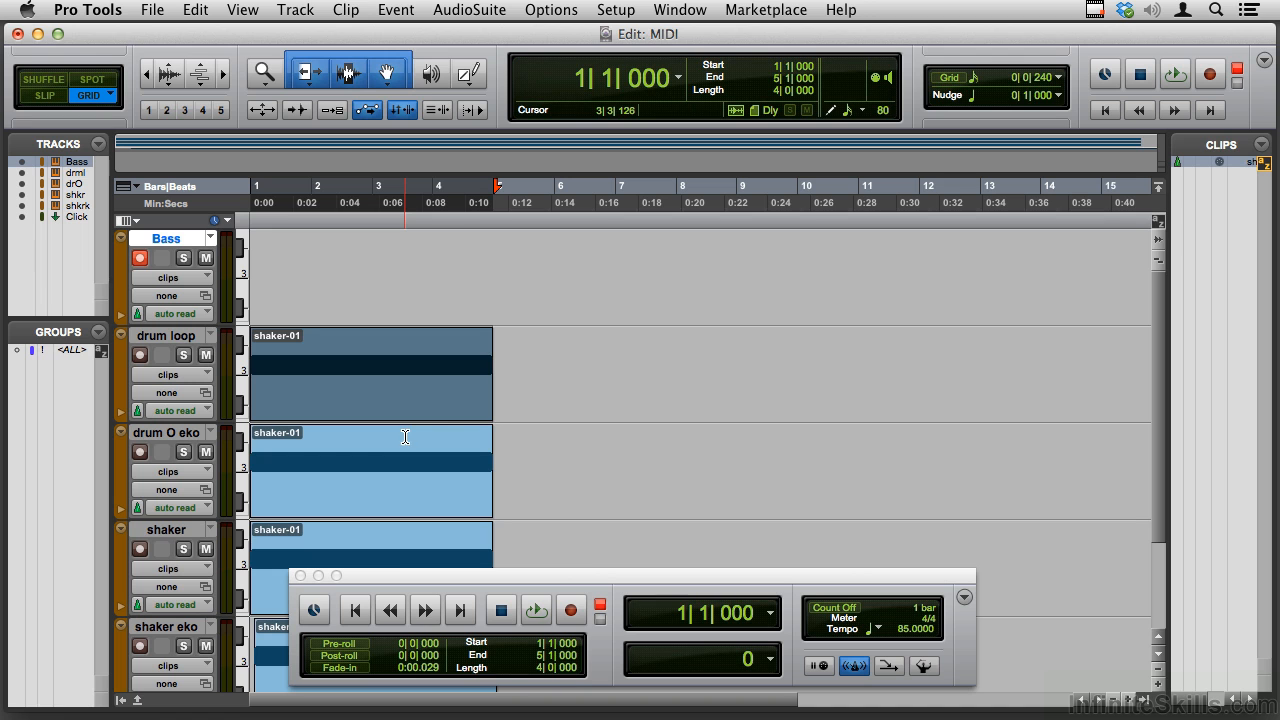
pyautogui.press('alt+super+l')
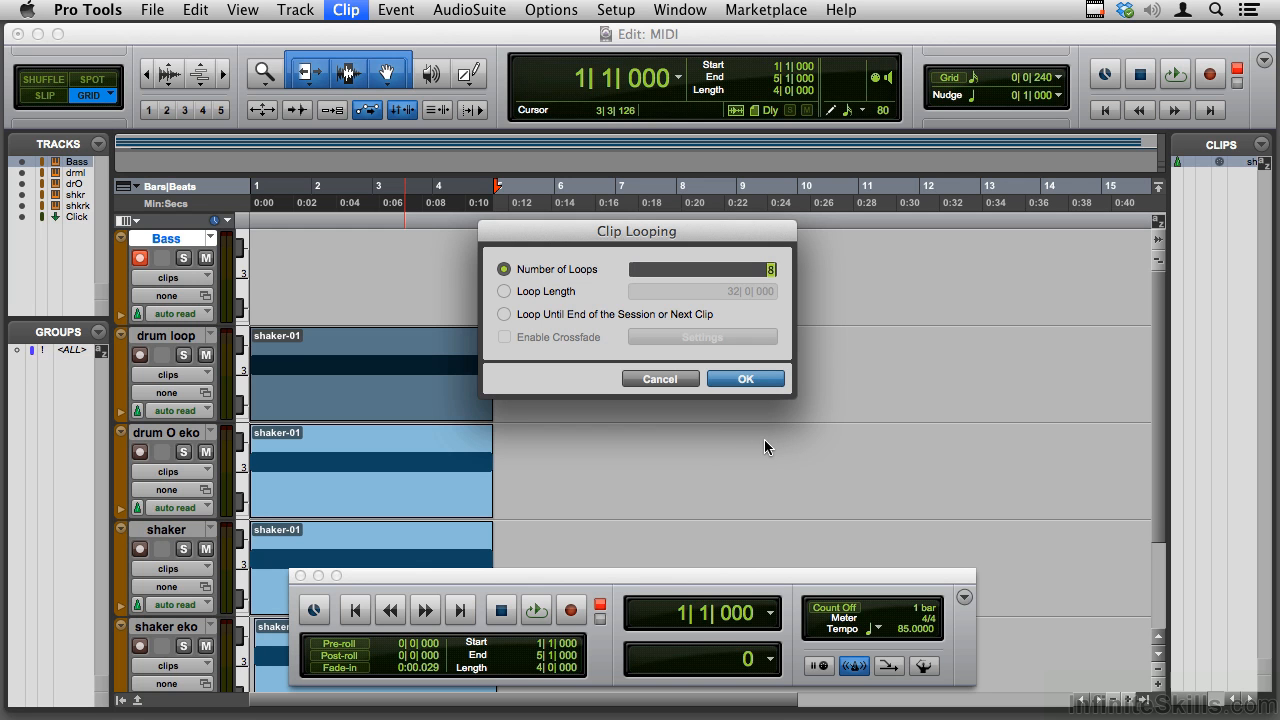
pyautogui.press('Return')
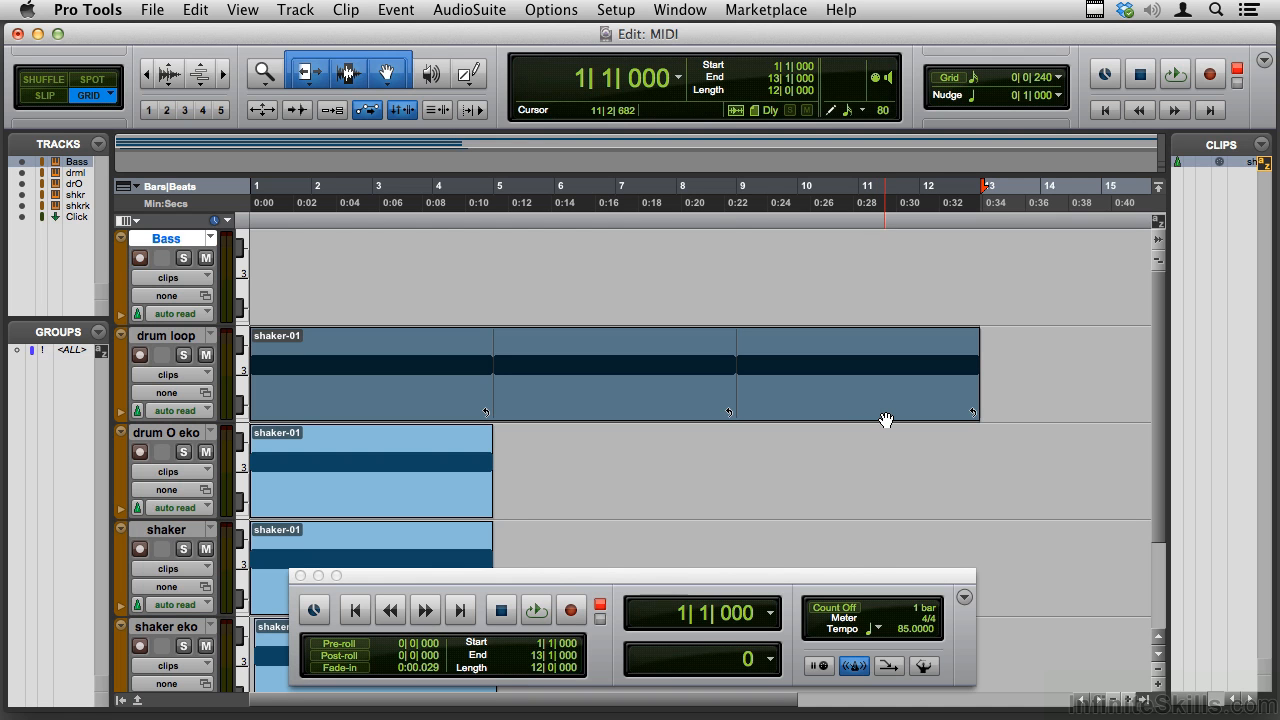
# Loop the clip on the drum O eko track with 3 loops
pyautogui.click(422, 504)
pyautogui.press('alt+super+l')
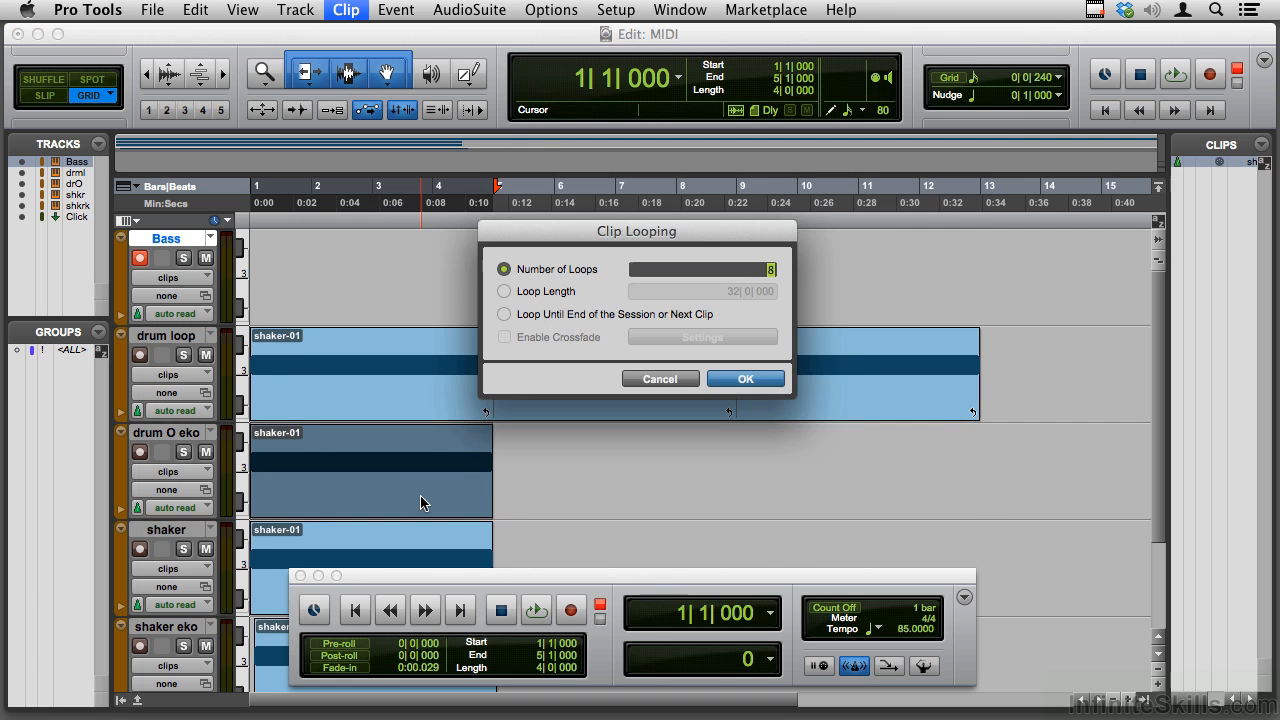
pyautogui.press('Return')
# Loop the clips on the shaker and shaker eko tracks with 3 loops each
pyautogui.scroll(-3, 420, 500)
pyautogui.click(418, 440)
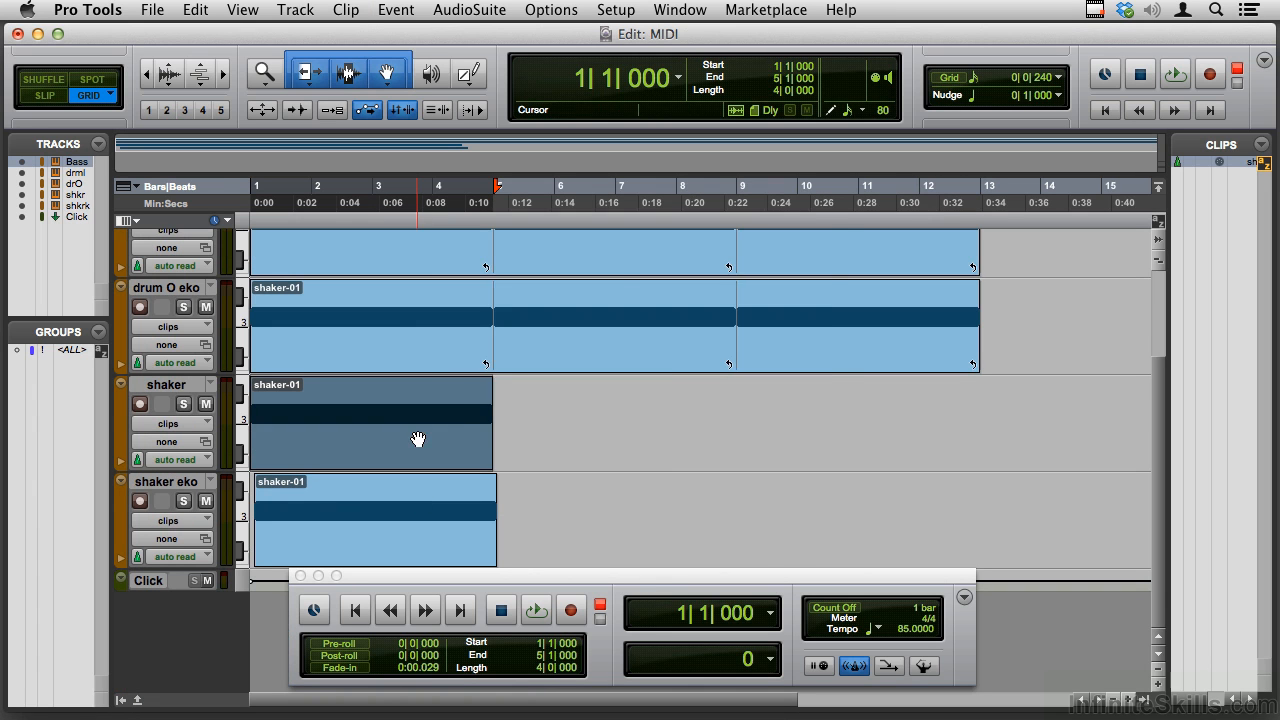
pyautogui.press('alt+super+l')
pyautogui.press('Return')
pyautogui.click(408, 539)
pyautogui.press('alt+super+l')
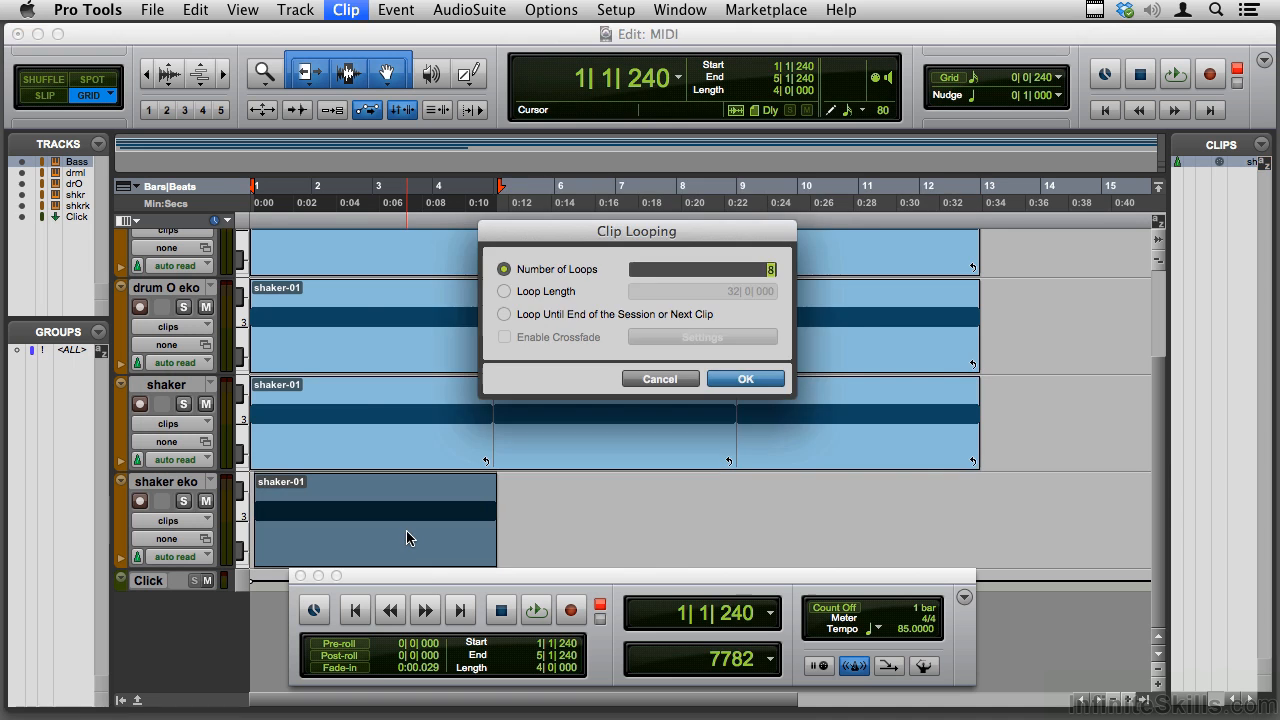
pyautogui.press('Return')
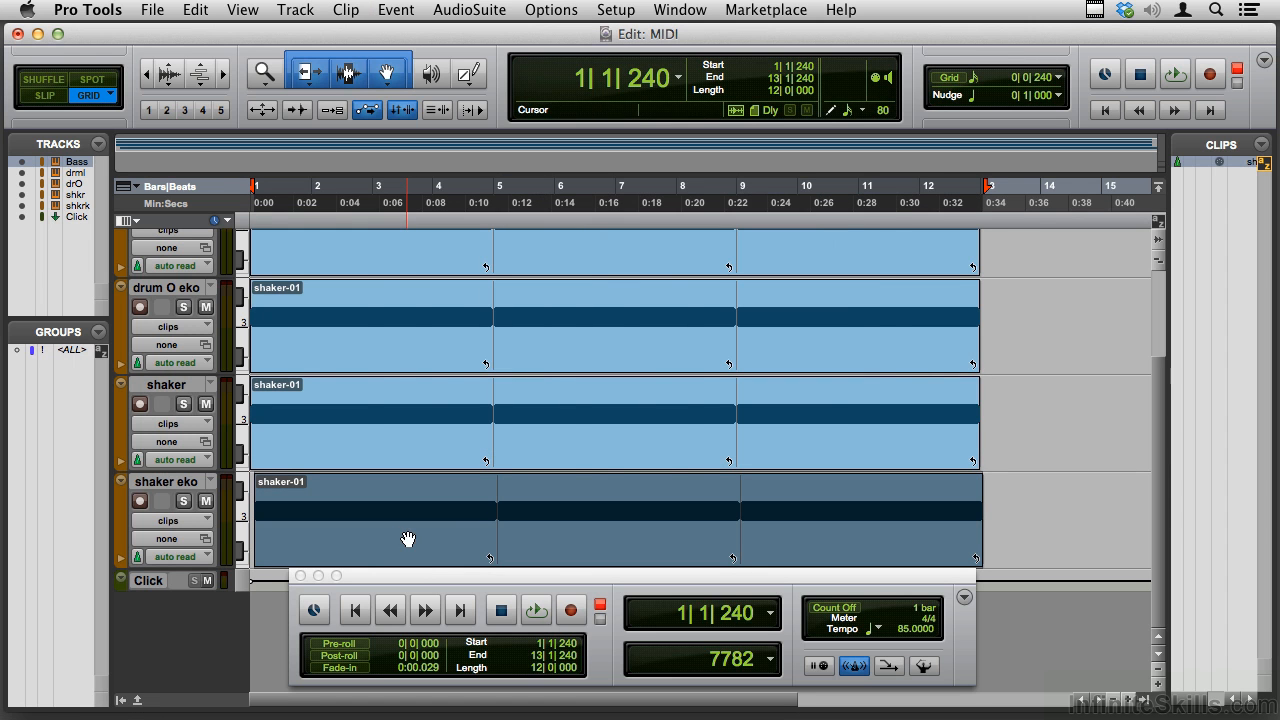
# Rebalance the Fretless Bass+ and Medium Double Bass levels in the Bass track's Xpand!2 instrument, lowering both slightly, and return to the Edit window
pyautogui.scroll(3, 896, 380)
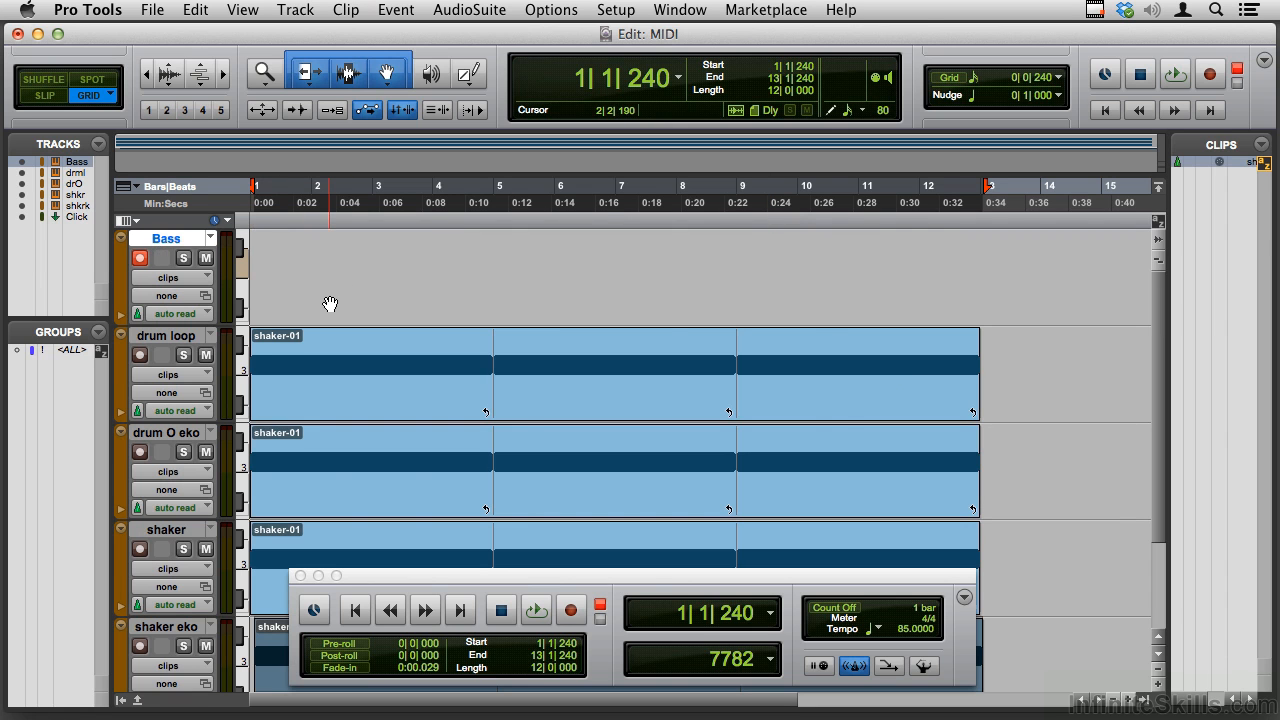
pyautogui.press('super+equal')
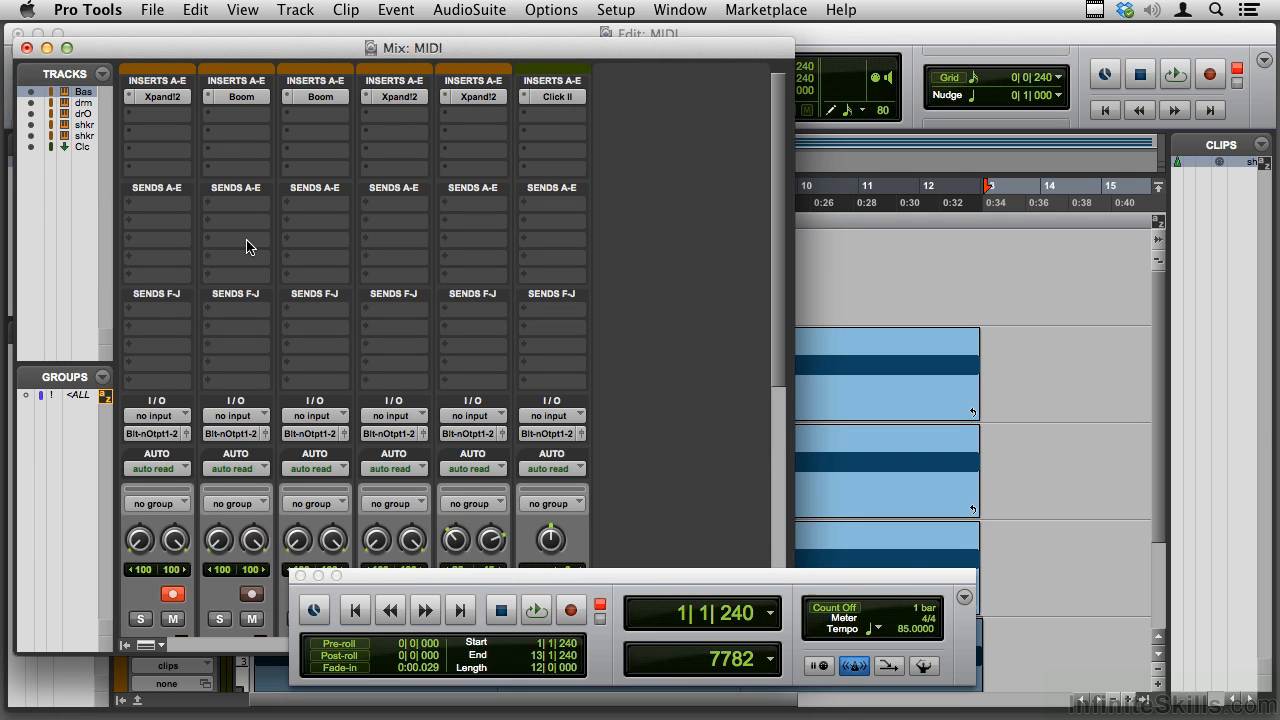
pyautogui.click(165, 97)
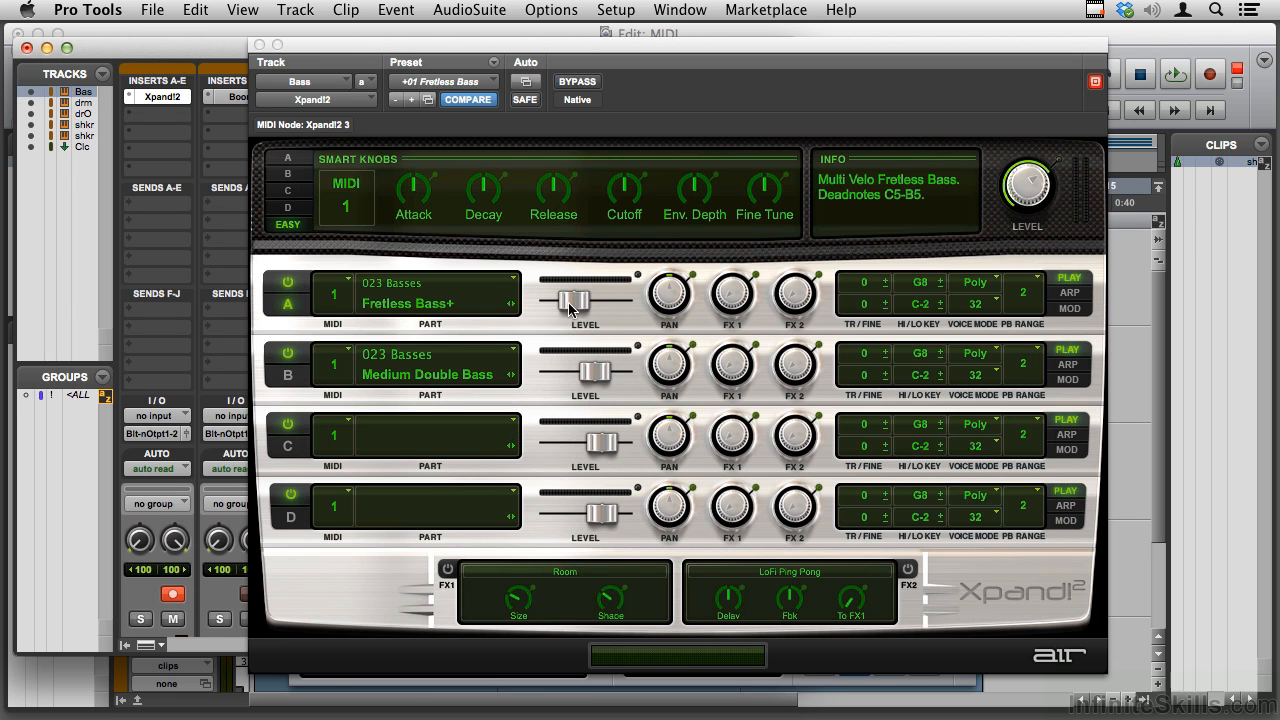
pyautogui.moveTo(597, 372); pyautogui.dragTo(536, 375)
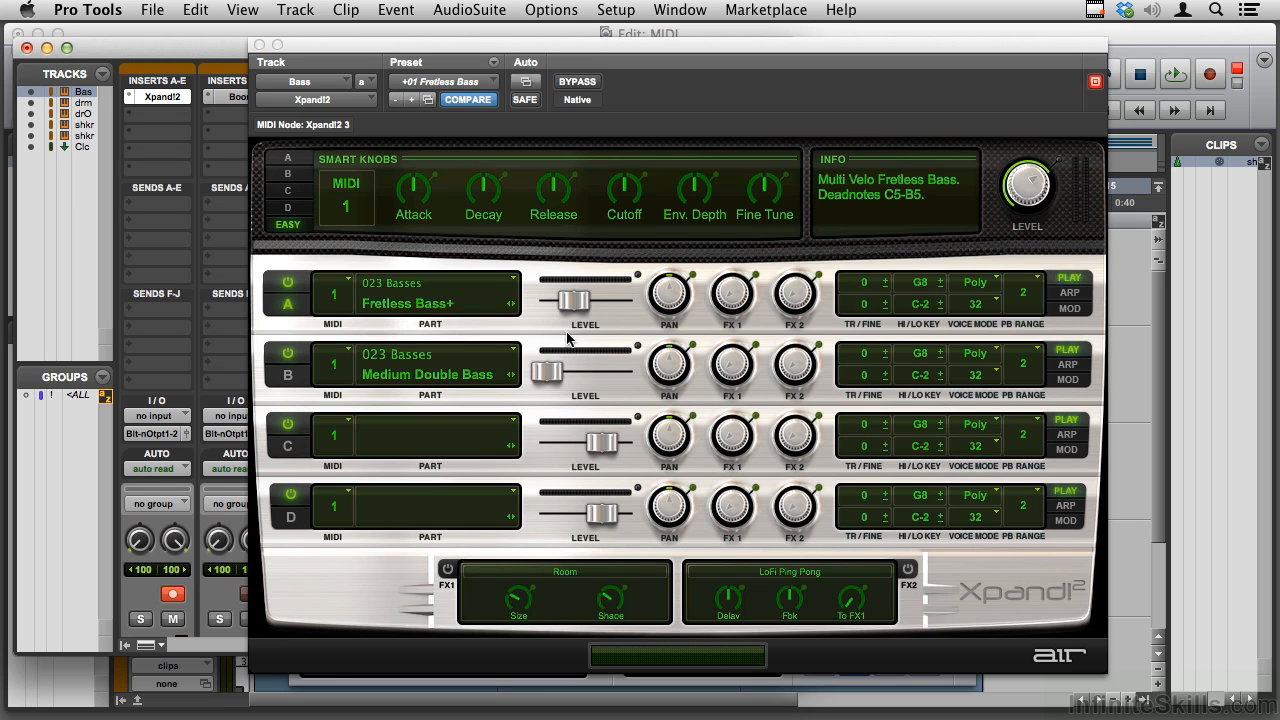
pyautogui.moveTo(542, 372); pyautogui.dragTo(588, 380)
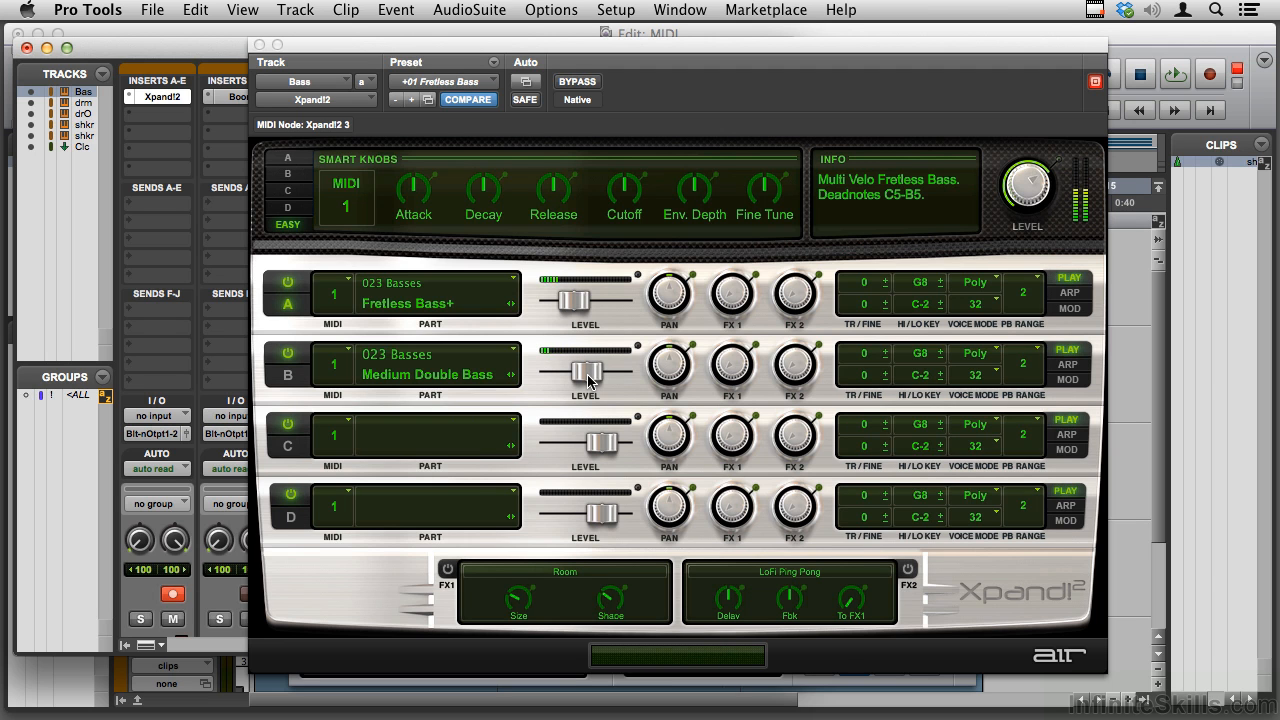
pyautogui.moveTo(576, 302); pyautogui.dragTo(567, 303)
pyautogui.click(260, 46)
pyautogui.press('super+equal')
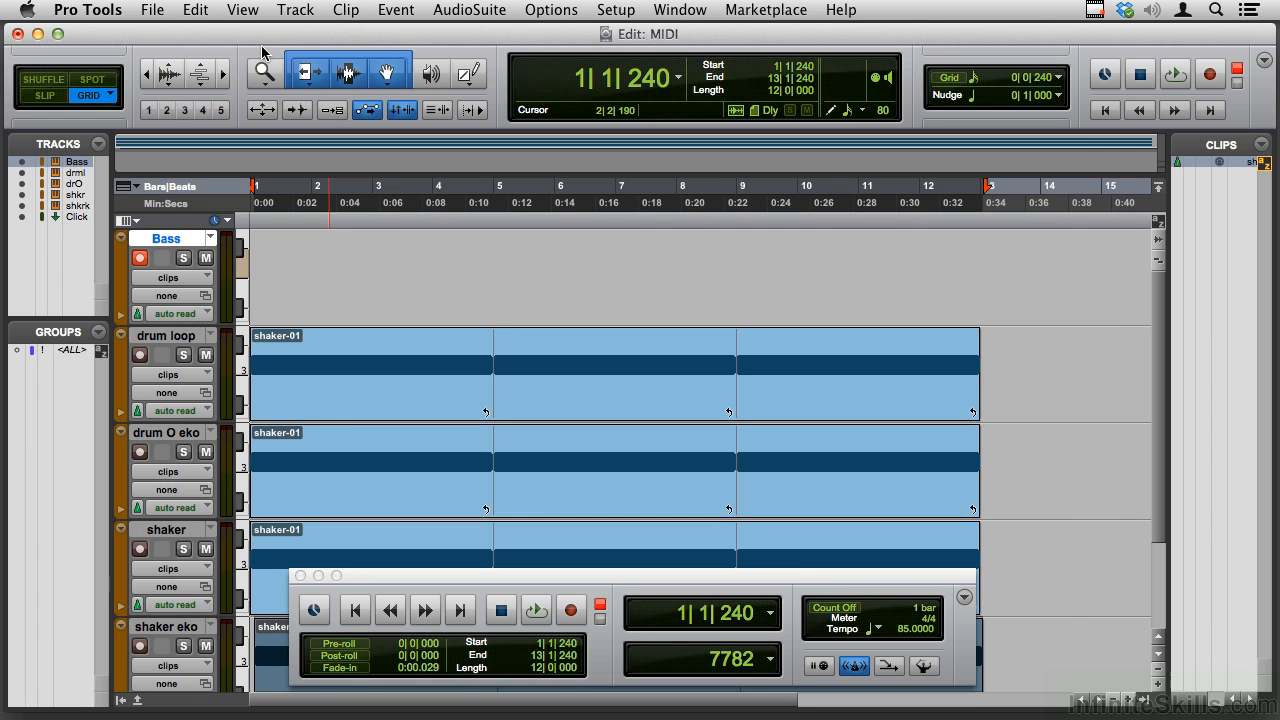
# Turn on the count-off and record a MIDI bass part of about nine bars on the Bass track from bar 1
pyautogui.click(840, 608)
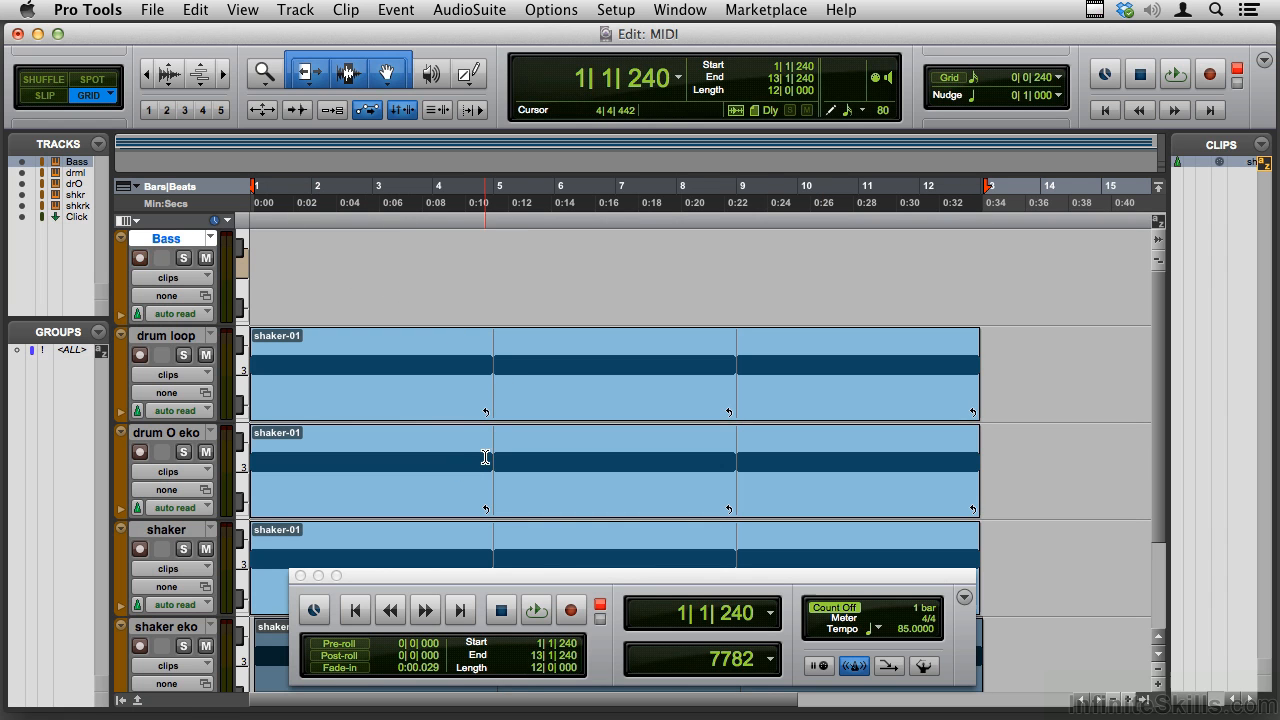
pyautogui.press('Return')
pyautogui.press('super+space')
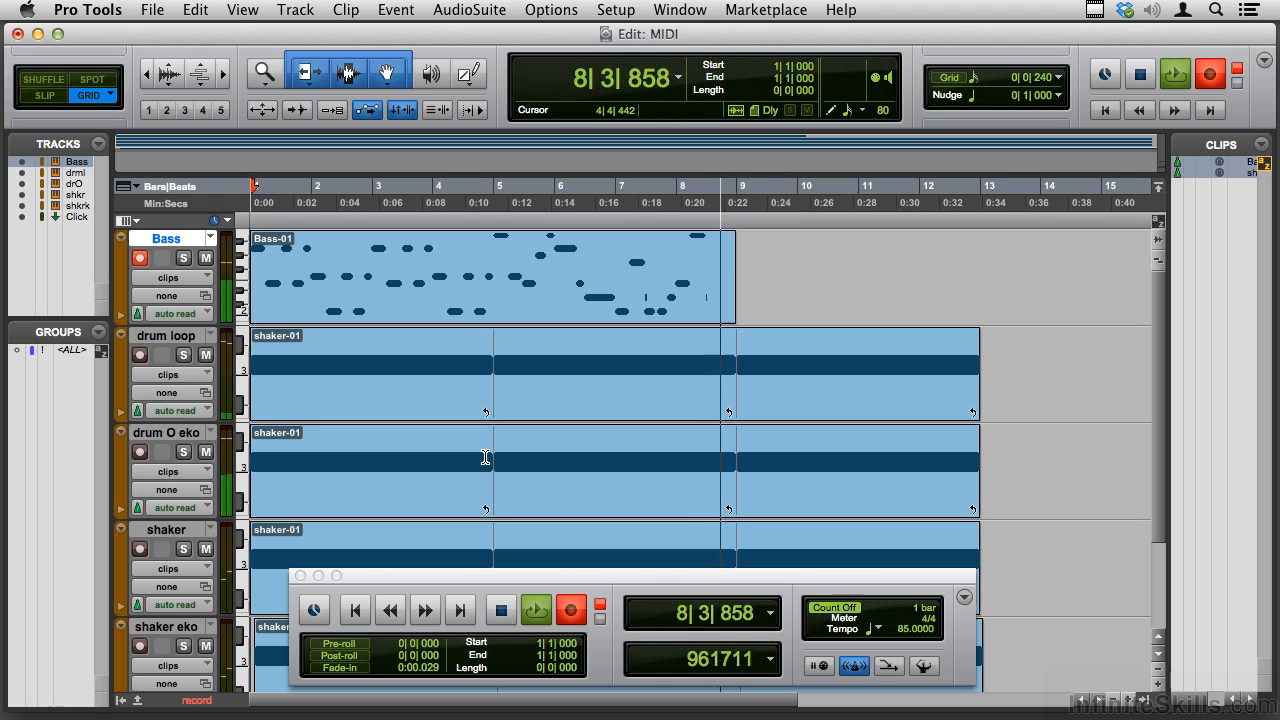
pyautogui.press('space')
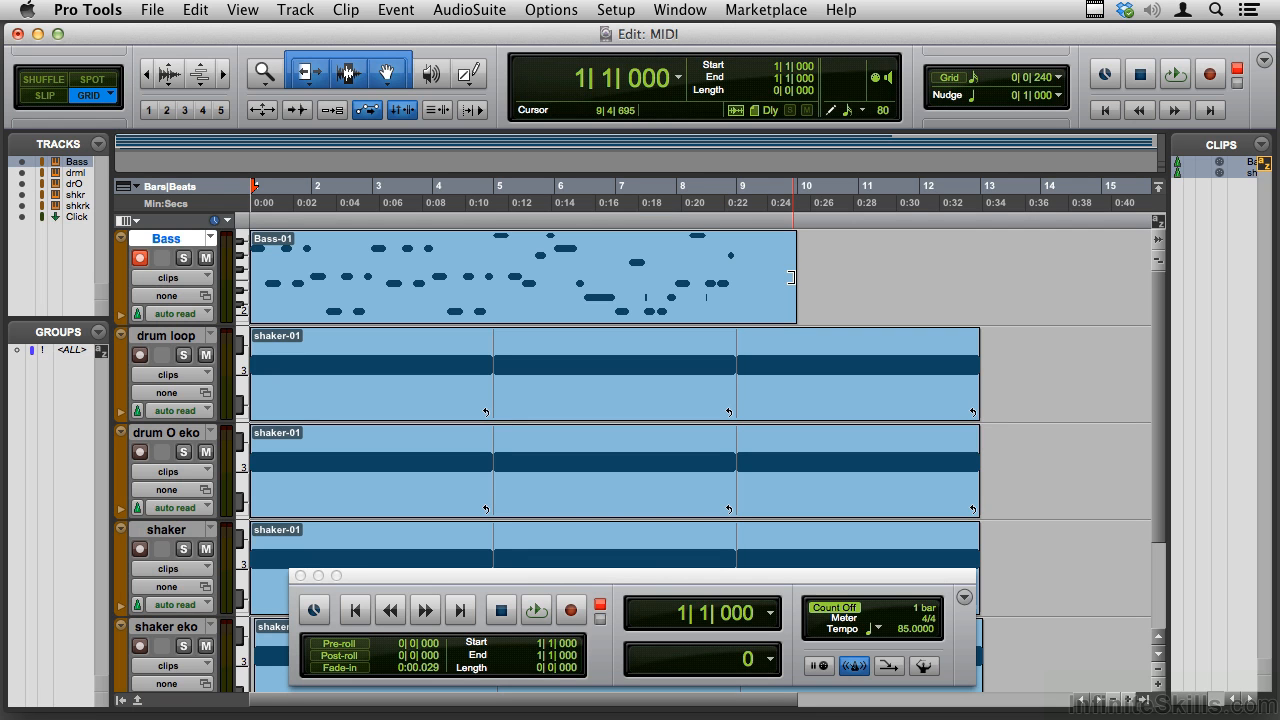
# Set the grid to 1 bar and trim the end of the Bass clip to bar 9, making it eight bars long
pyautogui.moveTo(791, 277); pyautogui.dragTo(750, 281)
pyautogui.moveTo(738, 283); pyautogui.dragTo(810, 286)
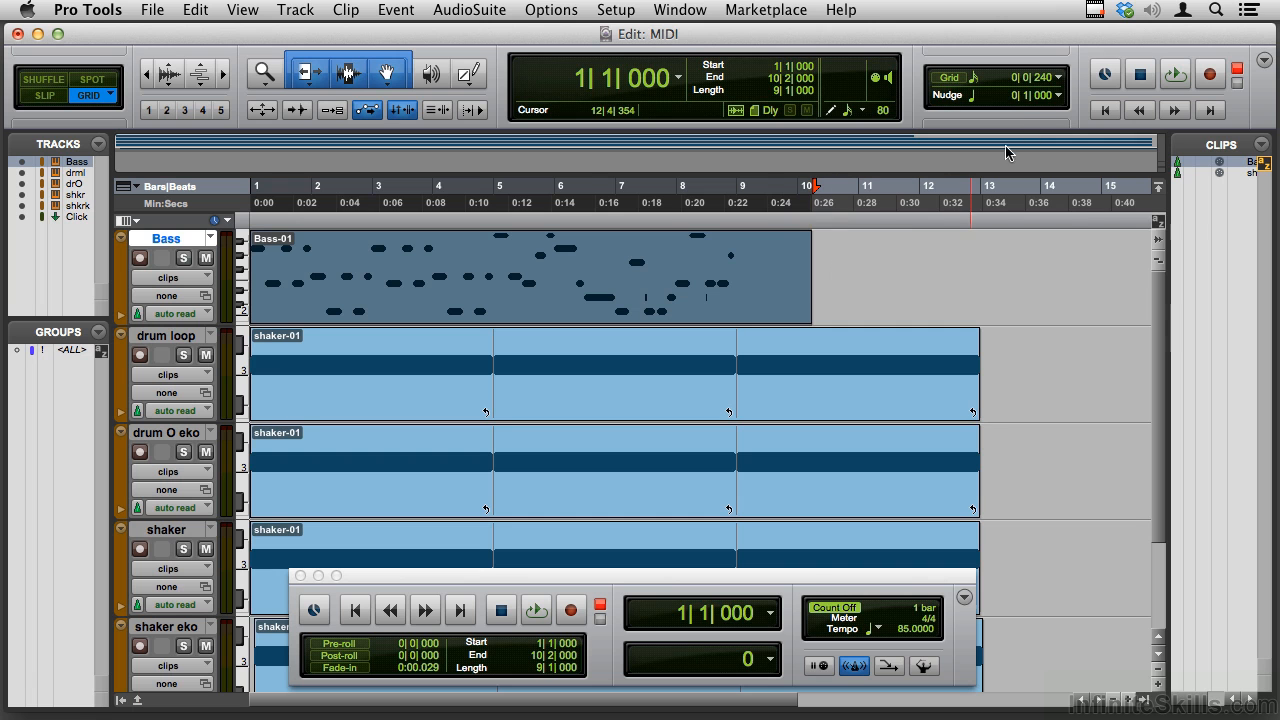
pyautogui.click(1057, 78)
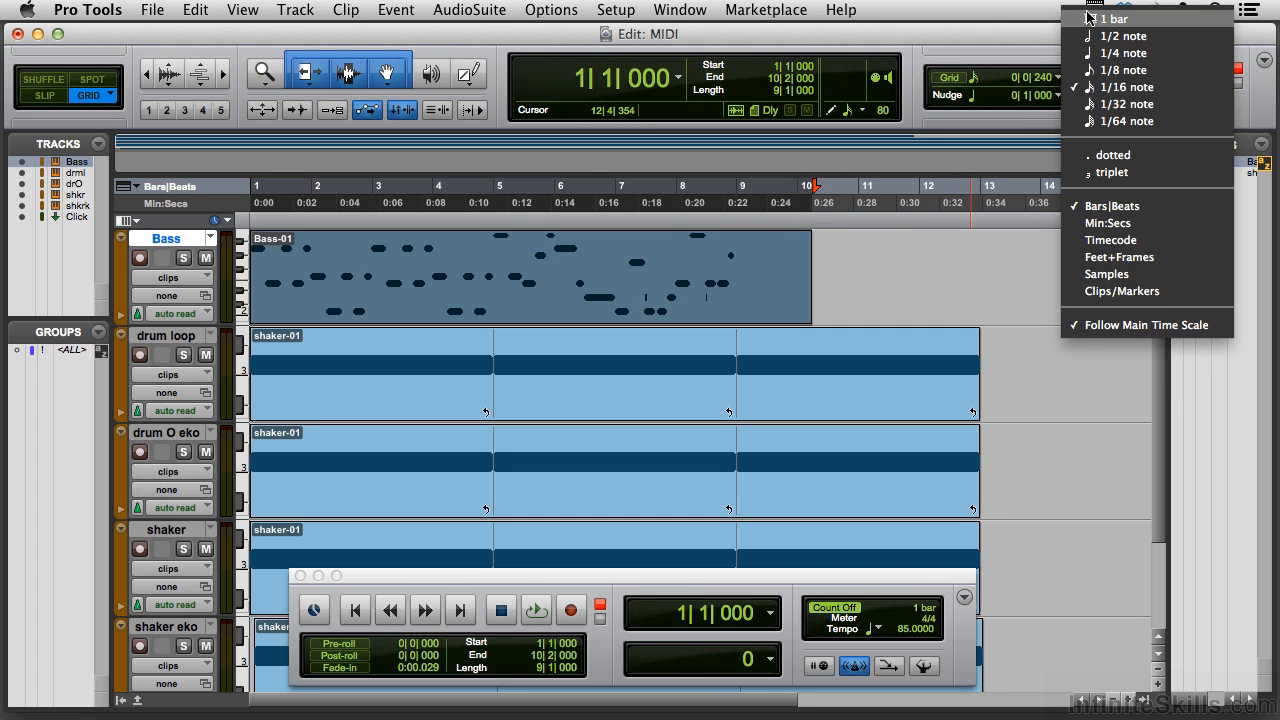
pyautogui.click(1093, 19)
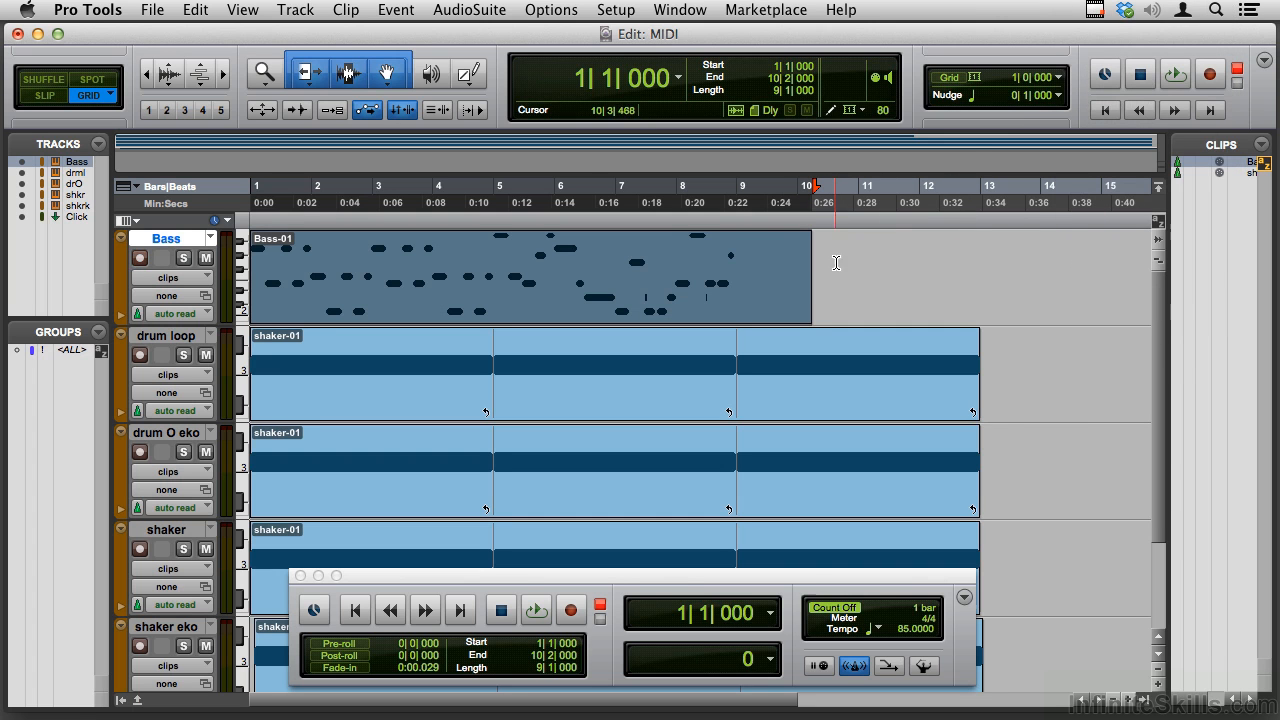
pyautogui.moveTo(808, 267); pyautogui.dragTo(756, 277)
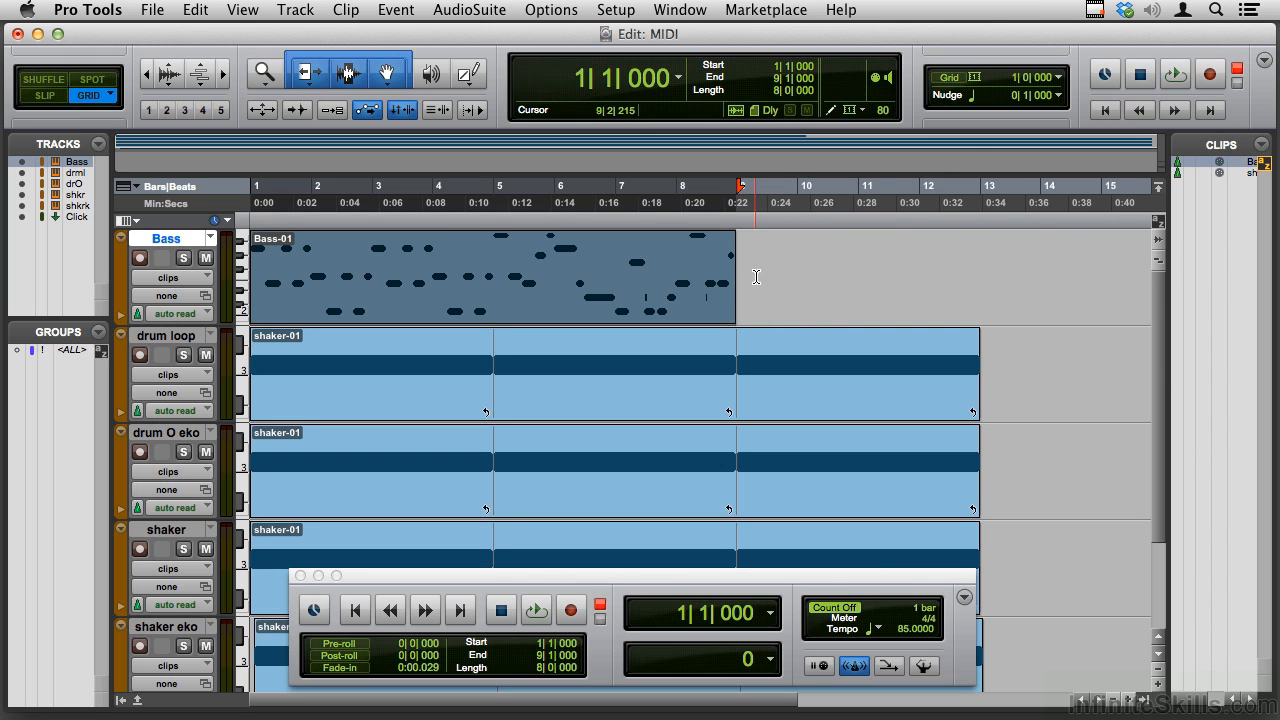
# Loop the Bass clip with 2 loops and play the arrangement from the start without the count-off
pyautogui.press('alt+super+l')
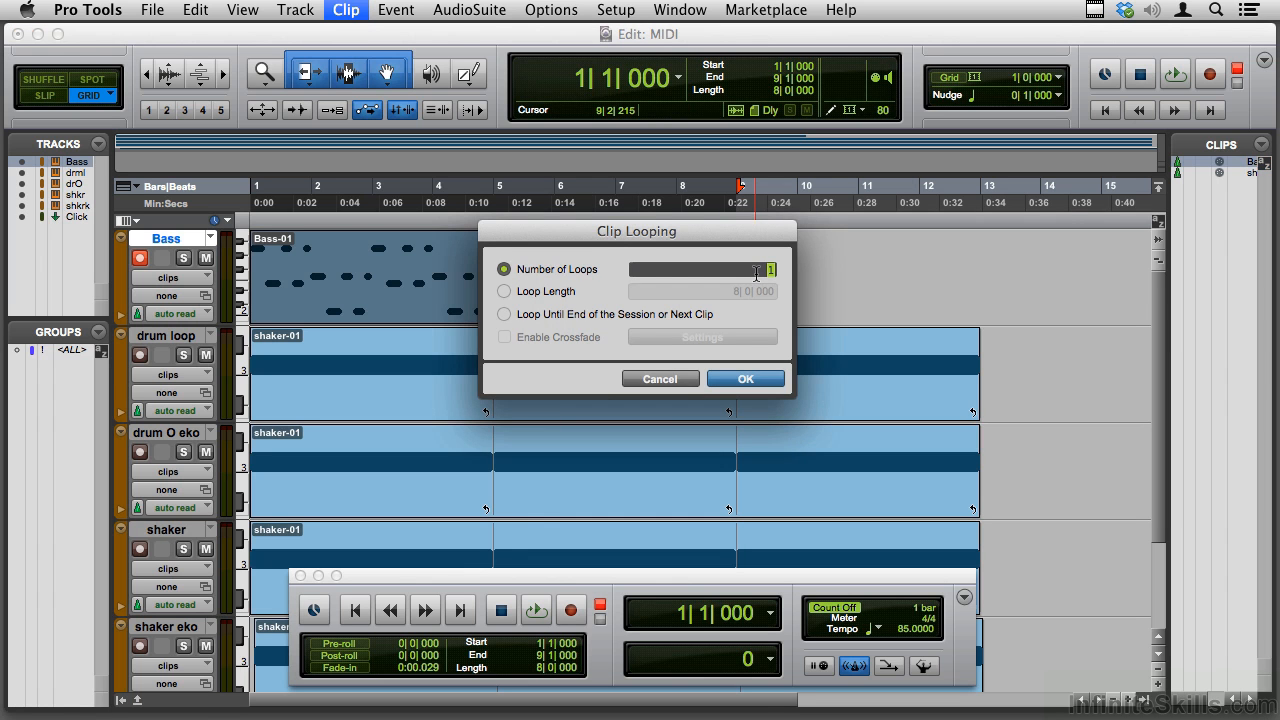
pyautogui.press('Return')
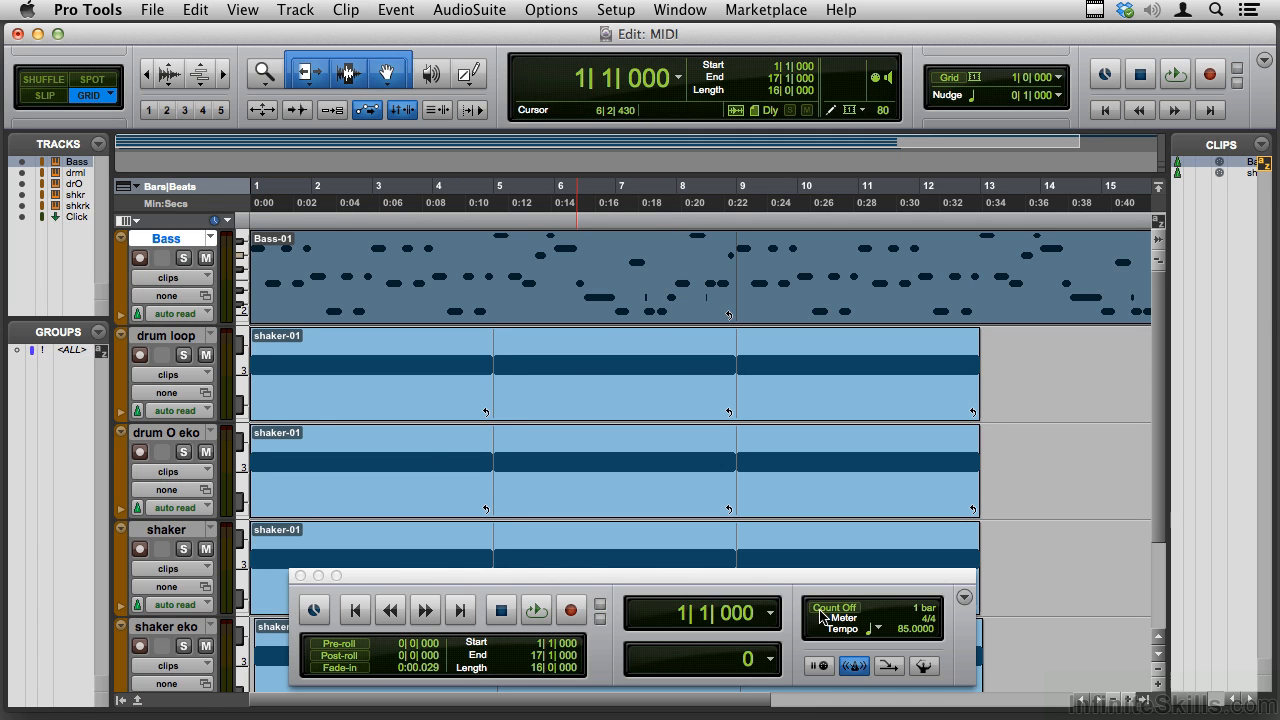
pyautogui.press('space')
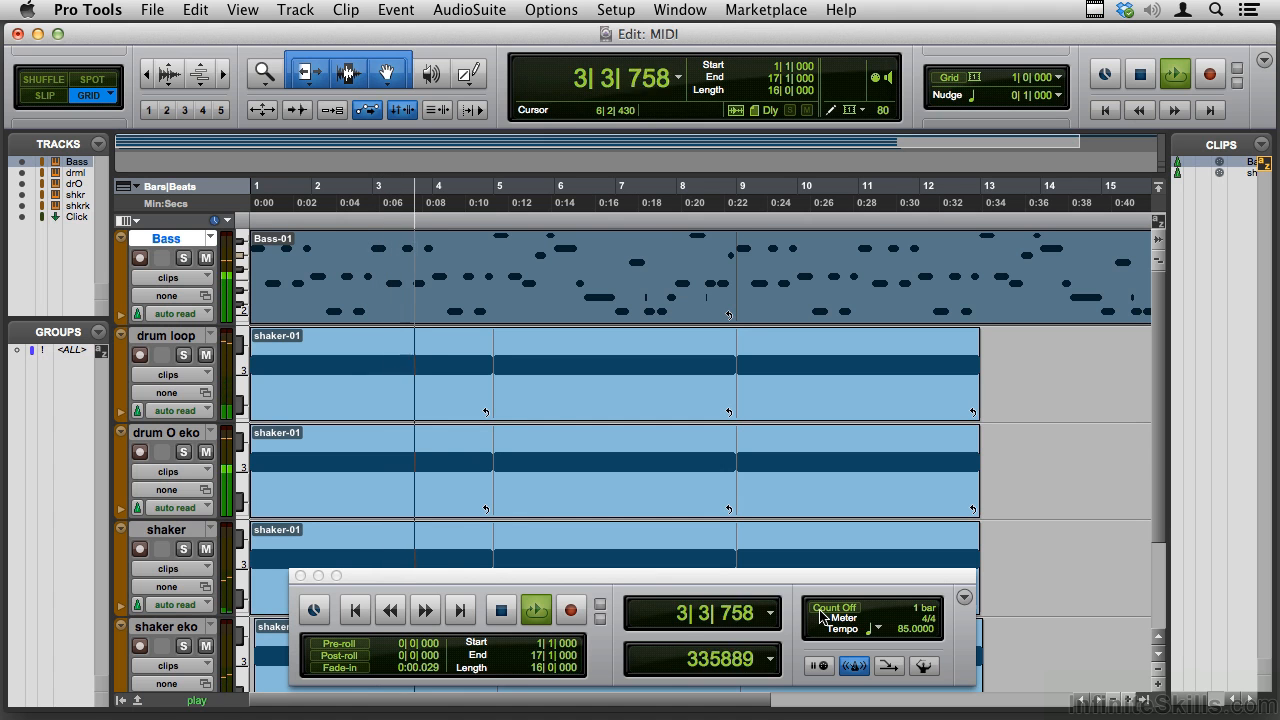
pyautogui.press('space')
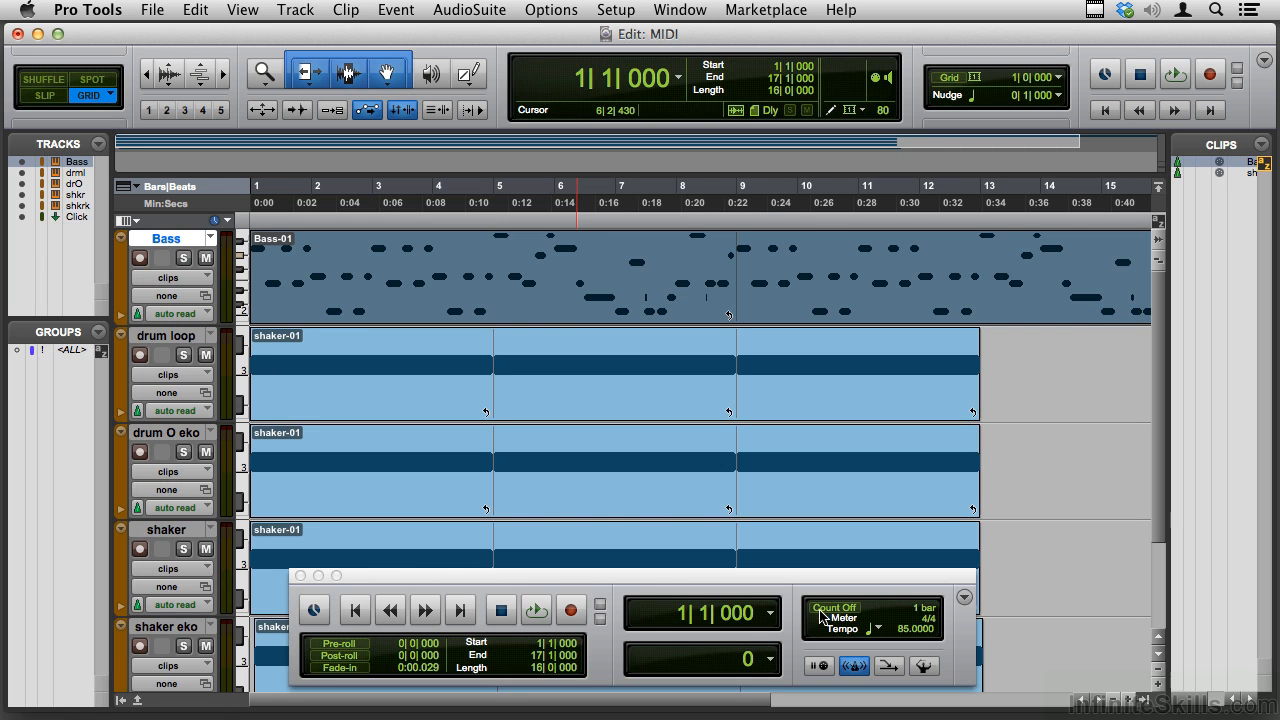
# Open the Bass clip in the MIDI Editor and enlarge the editor window to fill the screen
pyautogui.doubleClick(534, 307)
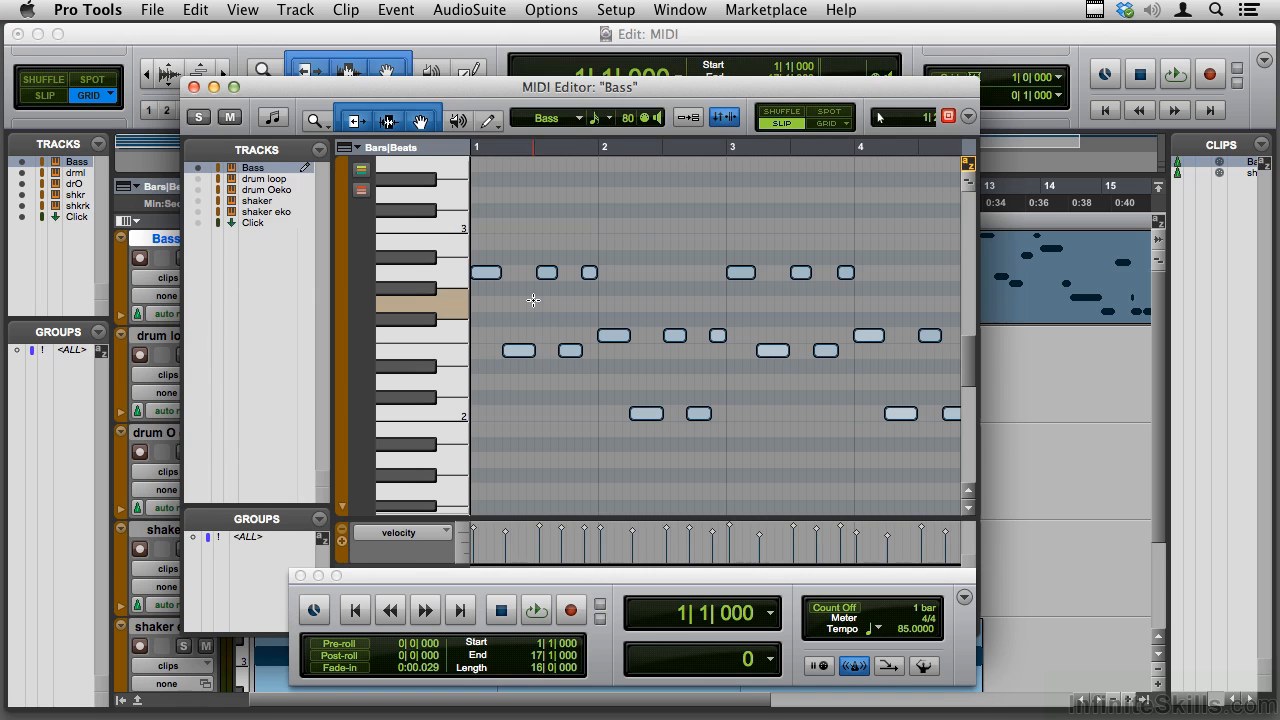
pyautogui.click(235, 88)
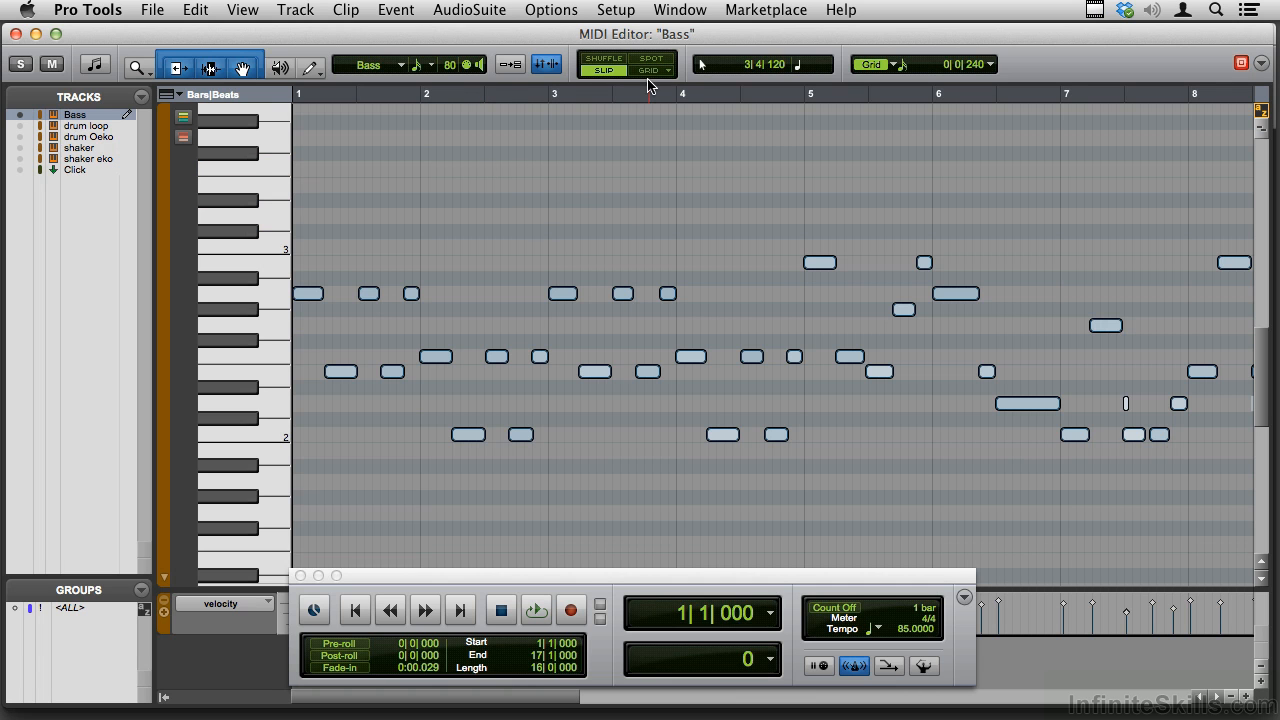
pyautogui.moveTo(401, 34)
pyautogui.mouseDown()
pyautogui.moveTo(401, 106)
pyautogui.moveTo(126, 95)
pyautogui.moveTo(200, 120)
pyautogui.moveTo(472, 40)
pyautogui.moveTo(402, 37)
pyautogui.mouseUp()
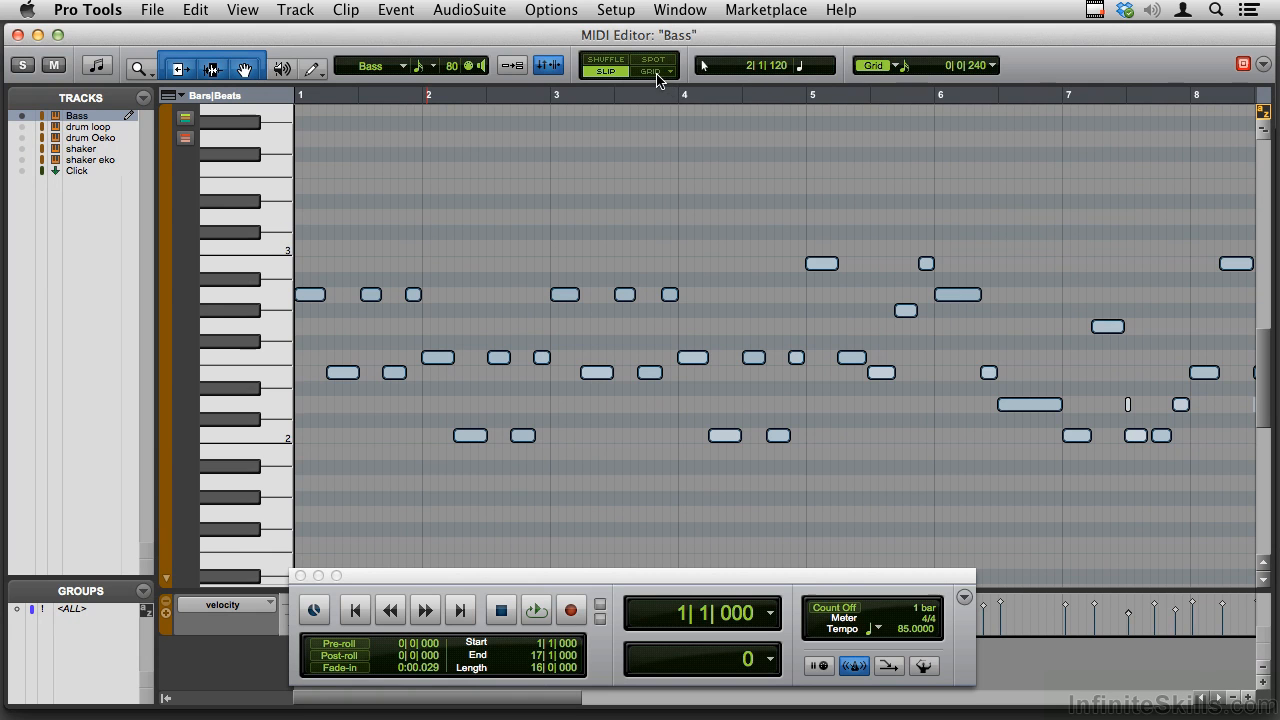
# Switch the MIDI Editor to Absolute Grid mode and set the grid value to a 1/8 note
pyautogui.click(658, 79)
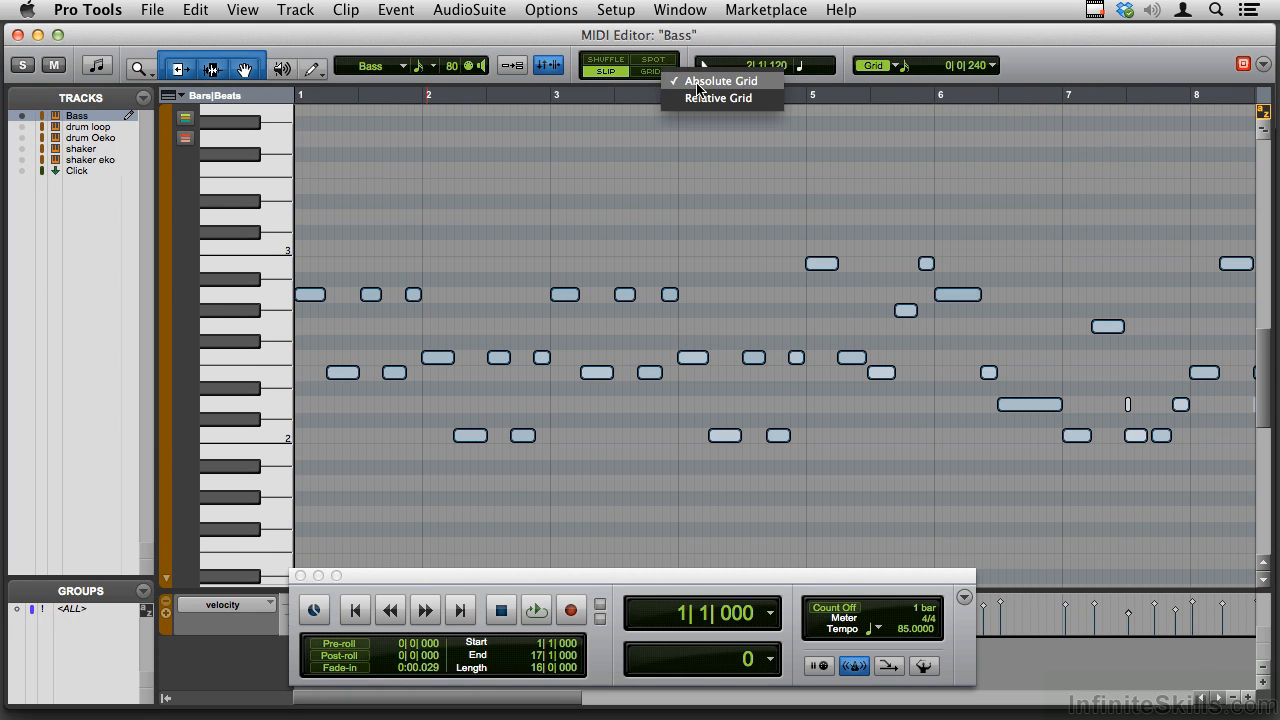
pyautogui.click(698, 82)
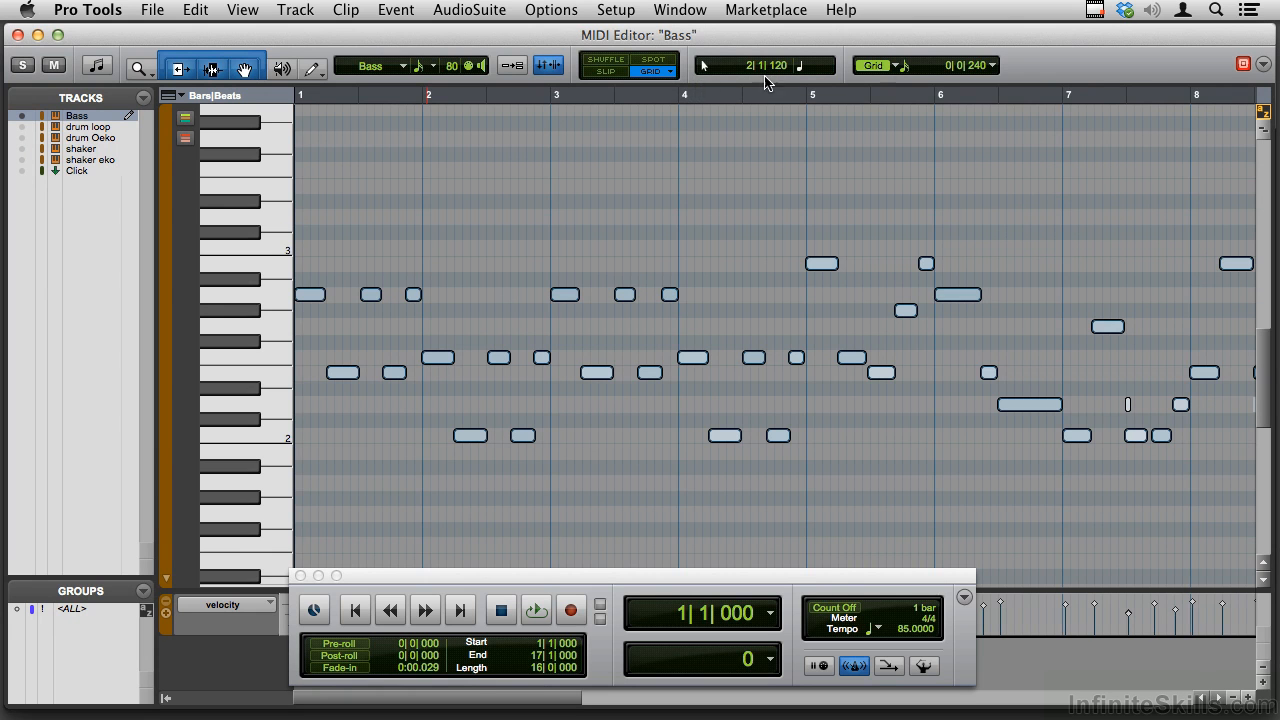
pyautogui.click(994, 66)
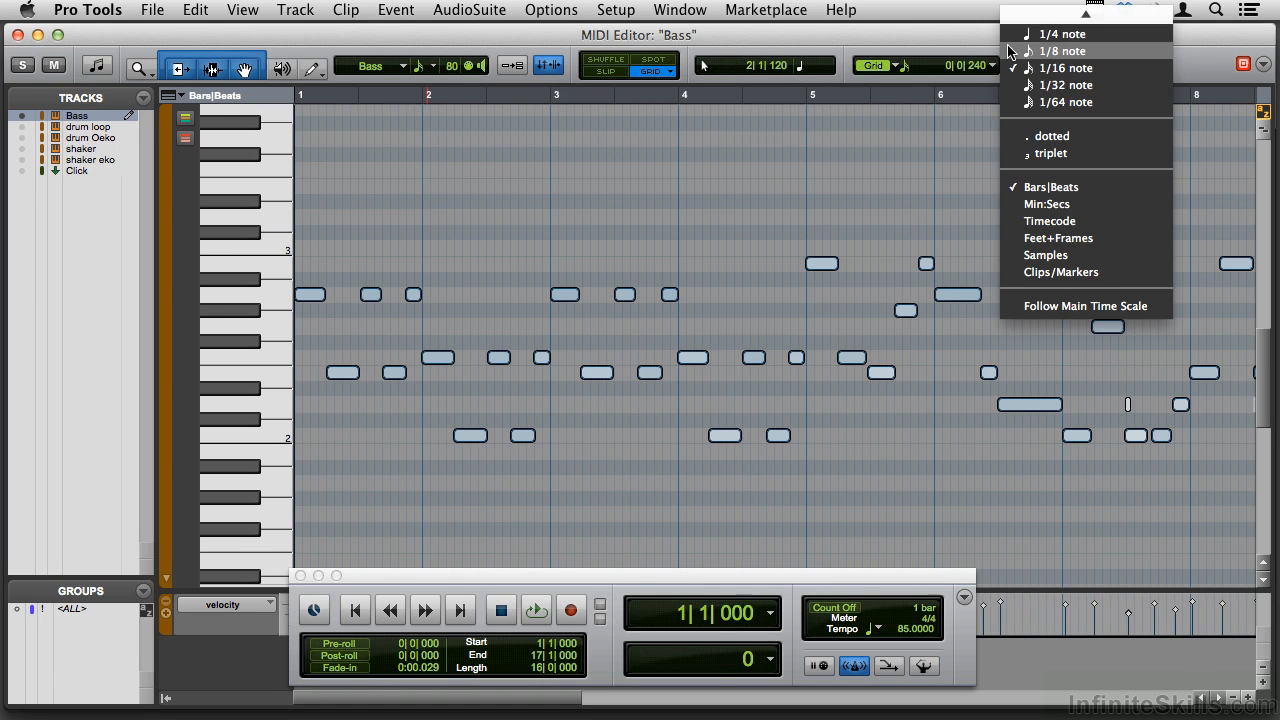
pyautogui.click(1010, 50)
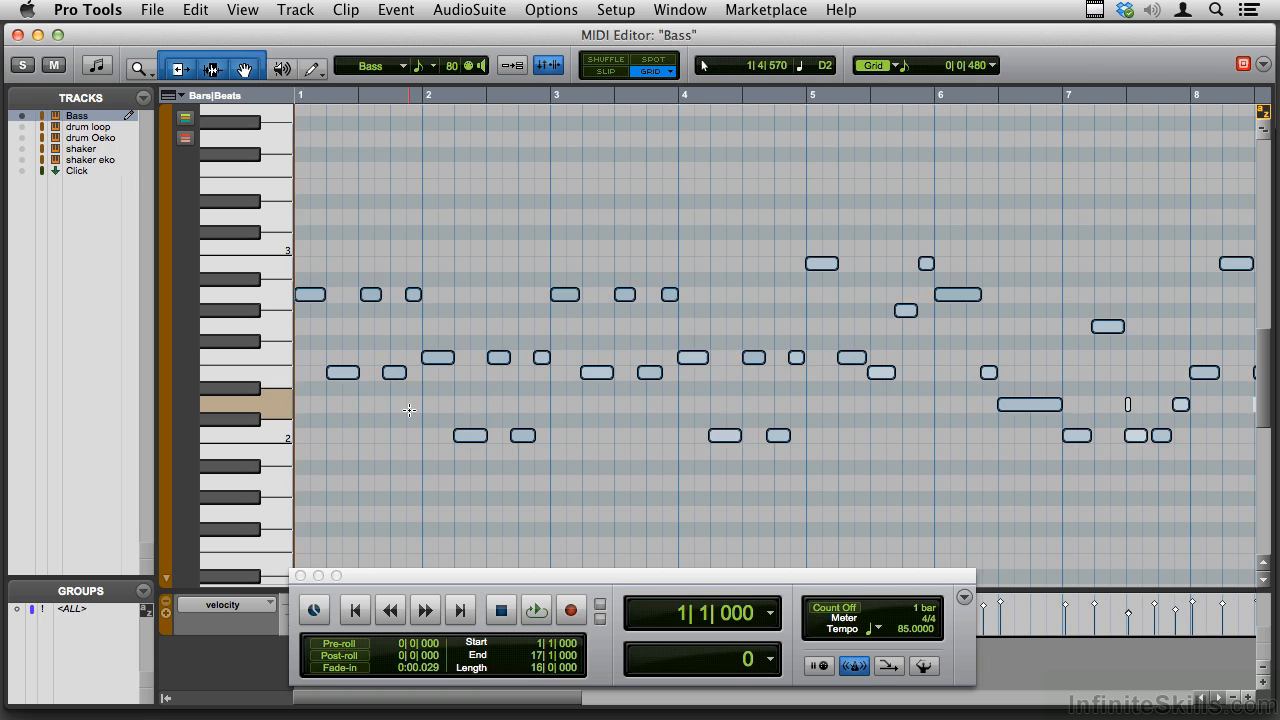
# Deselect all the bass notes and play the part from bar 1 to listen to its timing
pyautogui.click(409, 410)
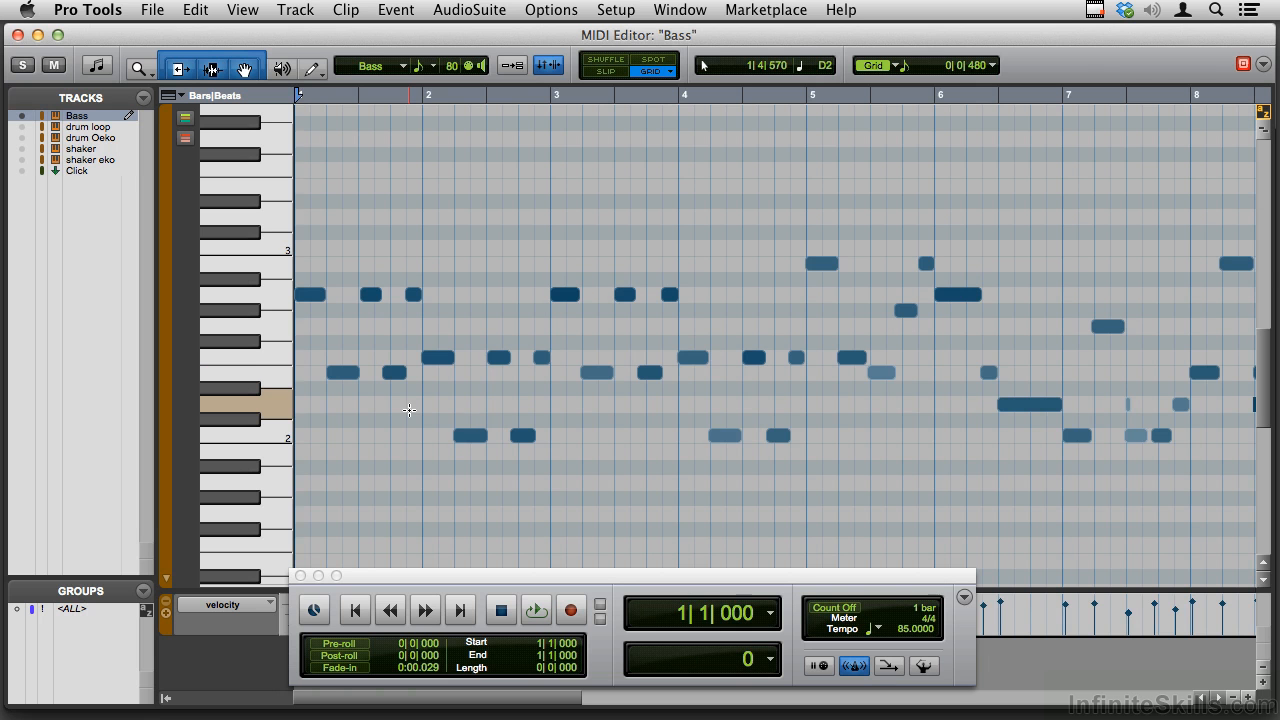
pyautogui.press('space')
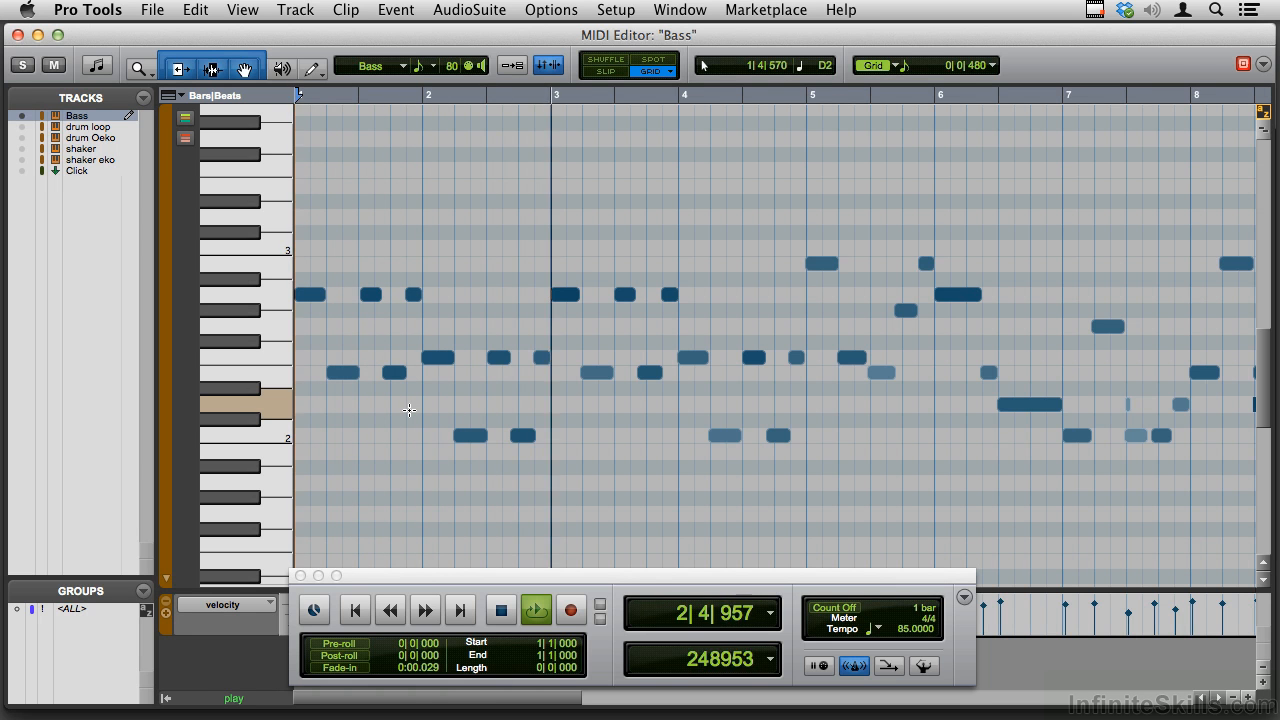
pyautogui.press('space')
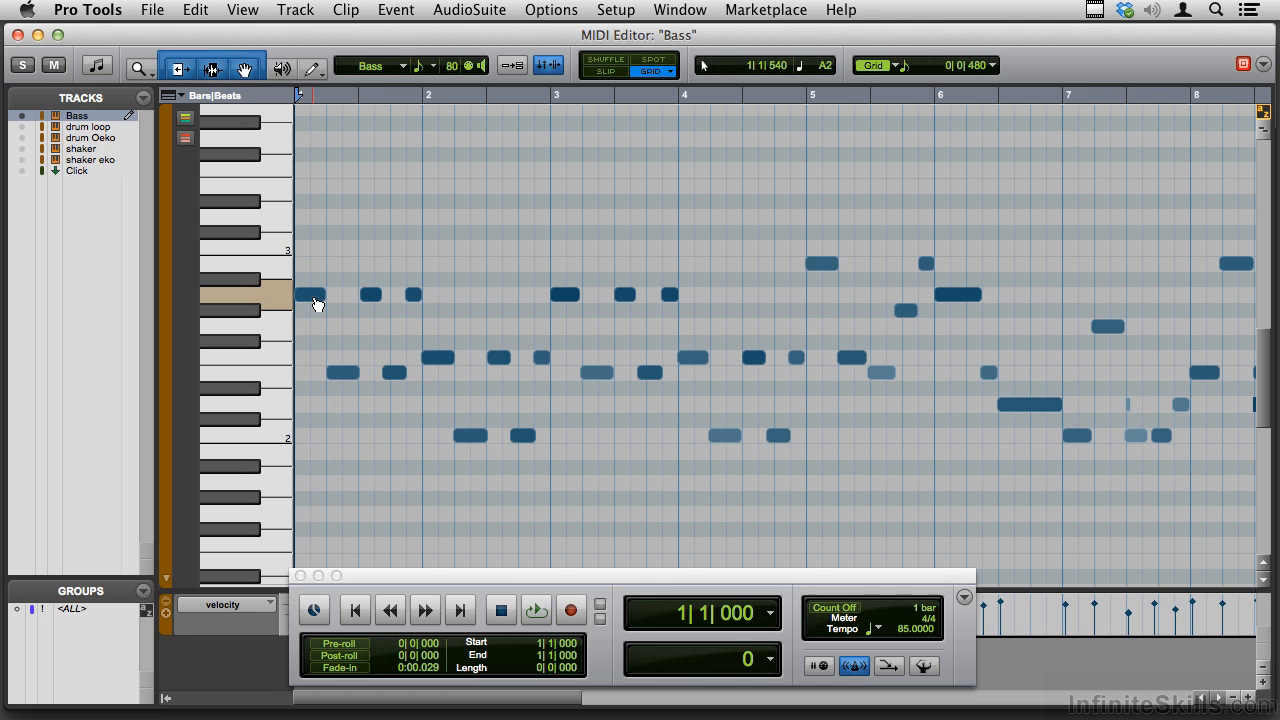
# Select all the A2 notes and quantize their Note On positions to the 1/16 note grid, preserving note duration
pyautogui.click(273, 295)
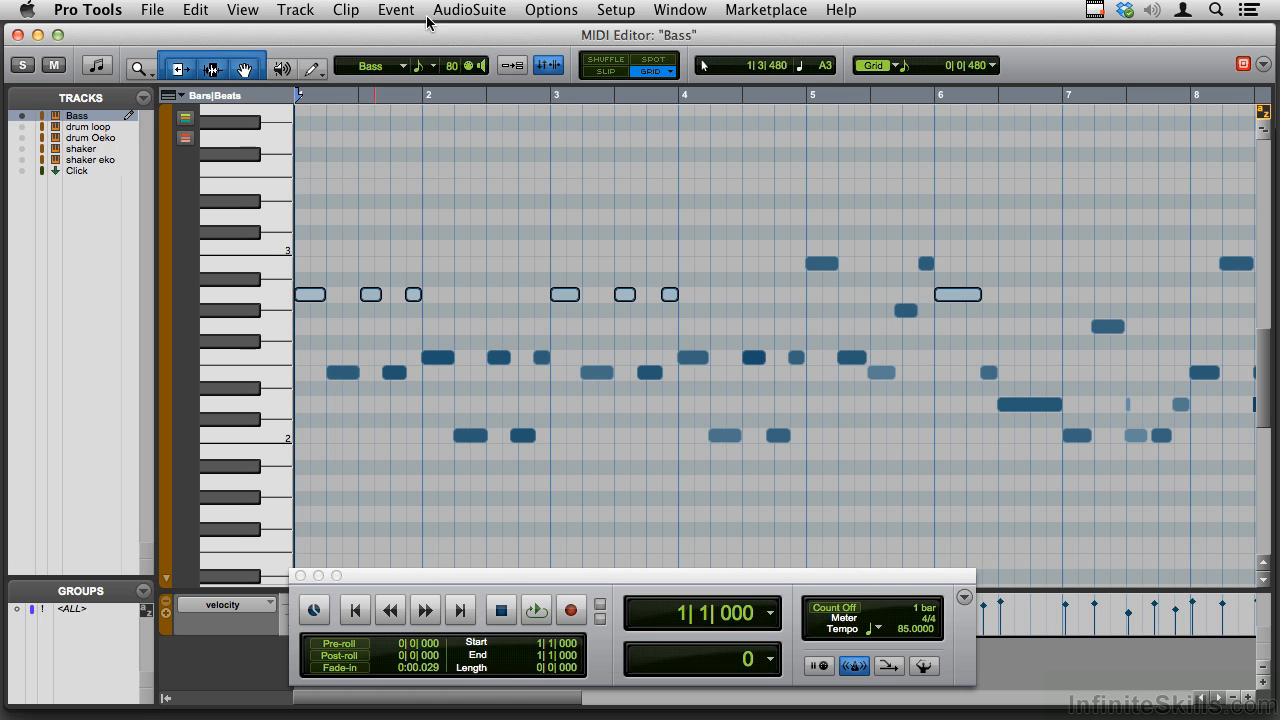
pyautogui.click(395, 10)
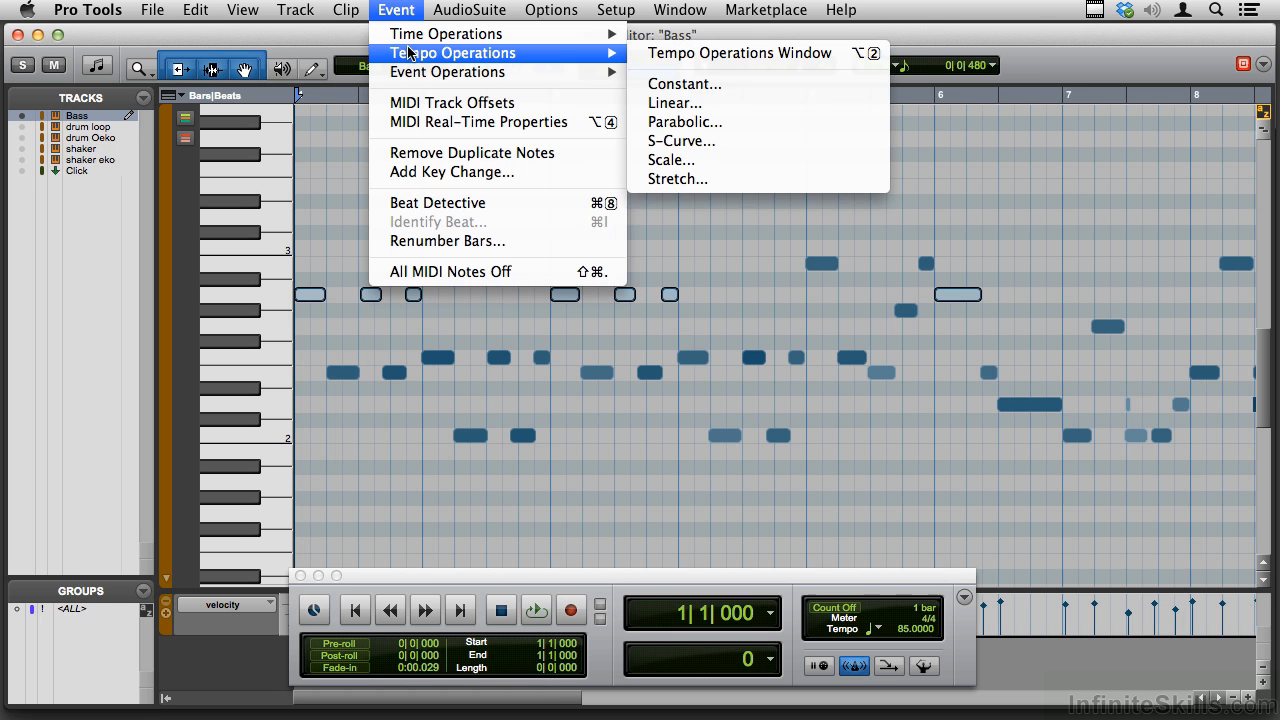
pyautogui.moveTo(455, 72)
pyautogui.click(655, 104)
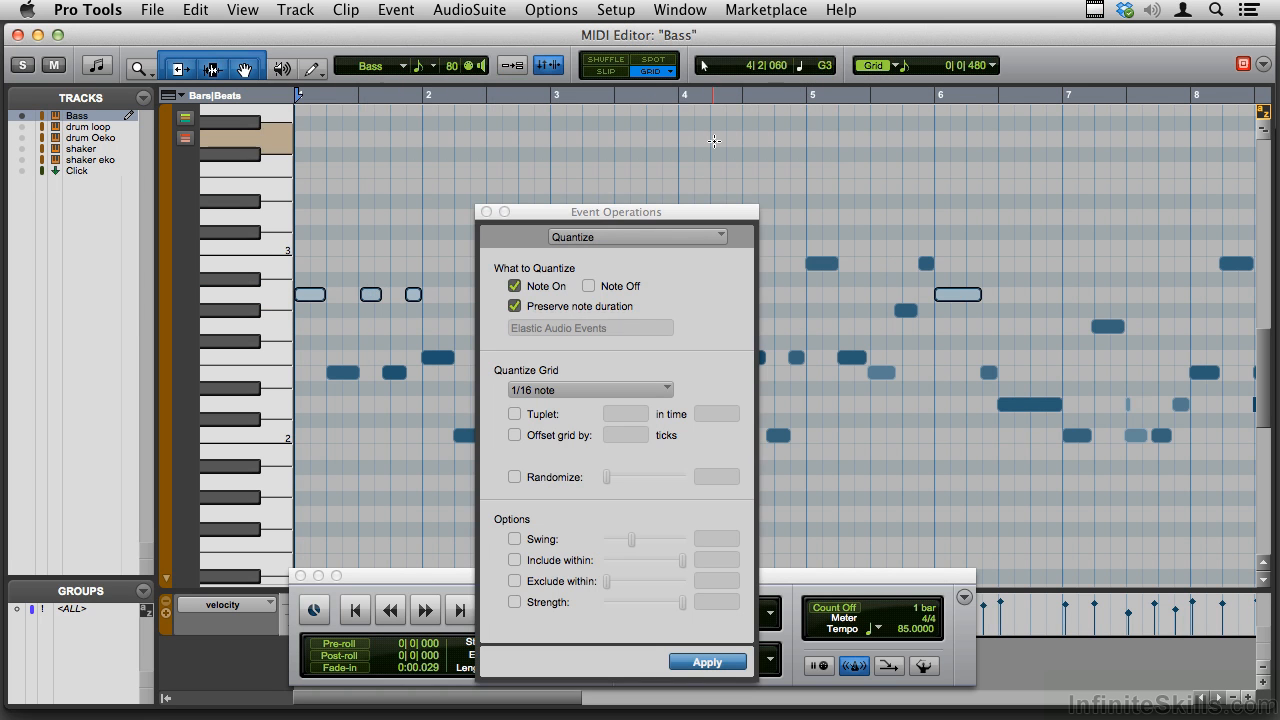
pyautogui.click(621, 397)
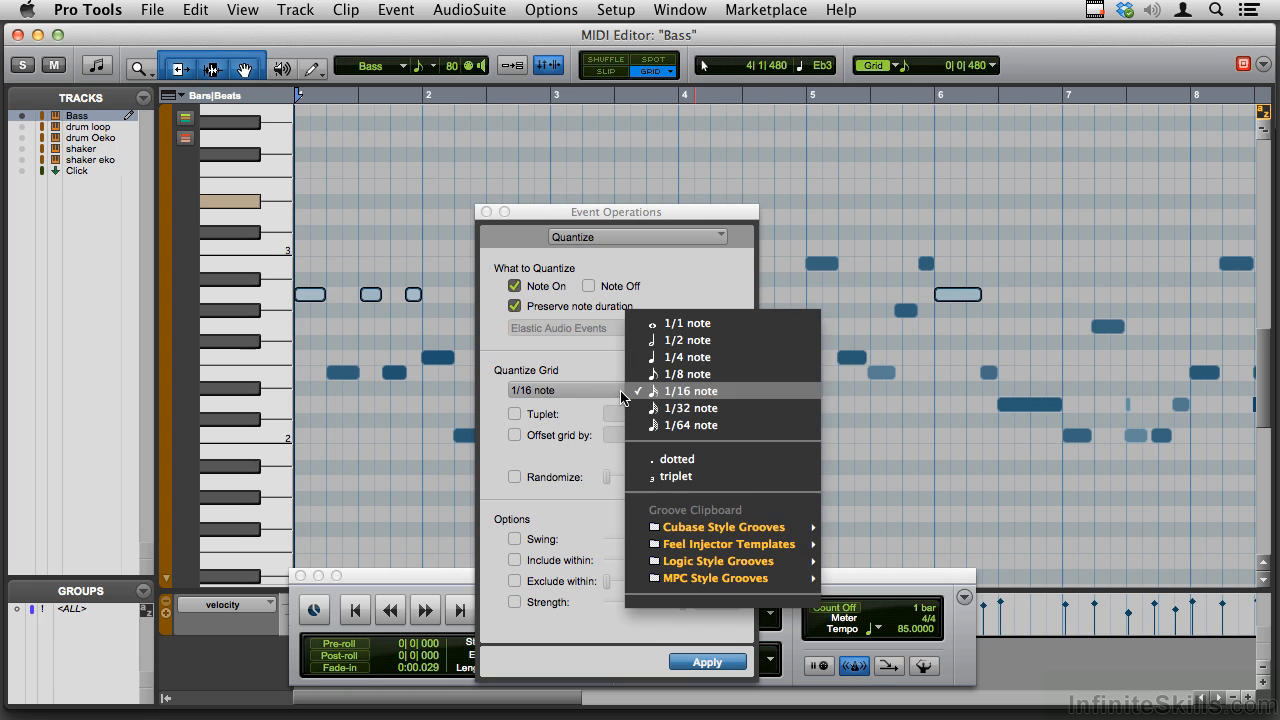
pyautogui.click(678, 391)
pyautogui.click(695, 664)
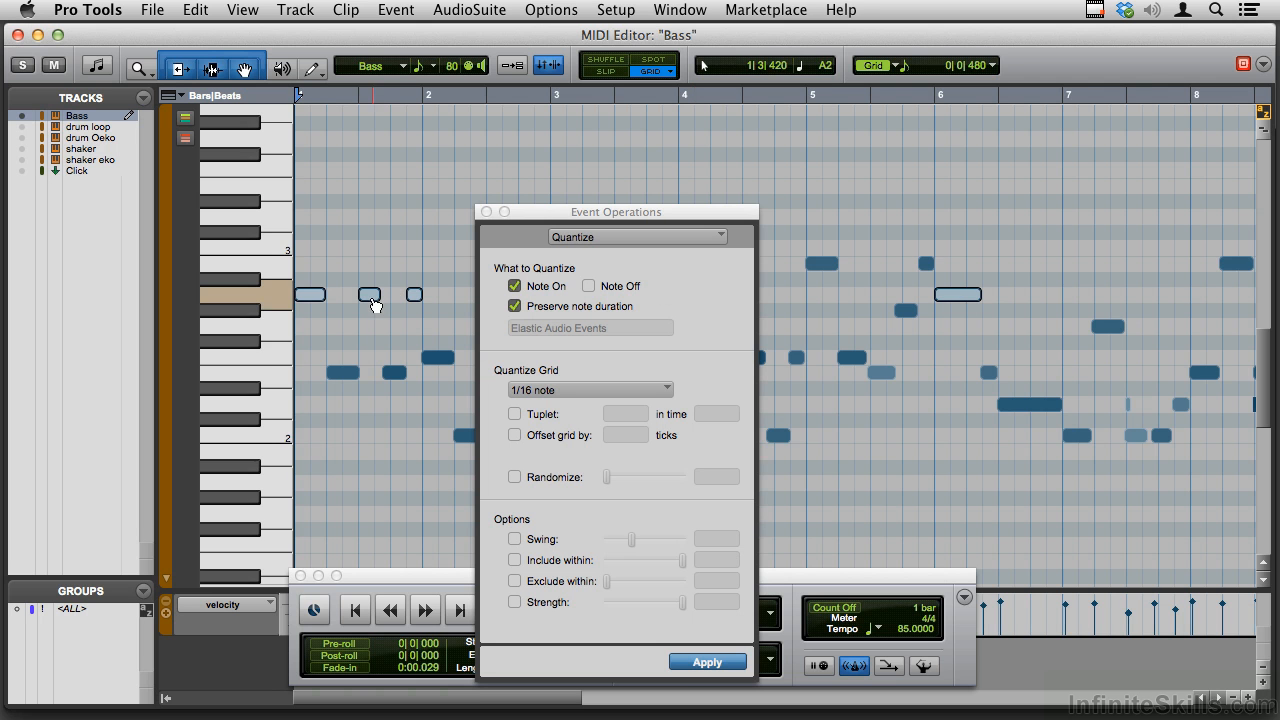
# Play the quantized A2 notes from bar 1 and close the Event Operations window
pyautogui.press('space')
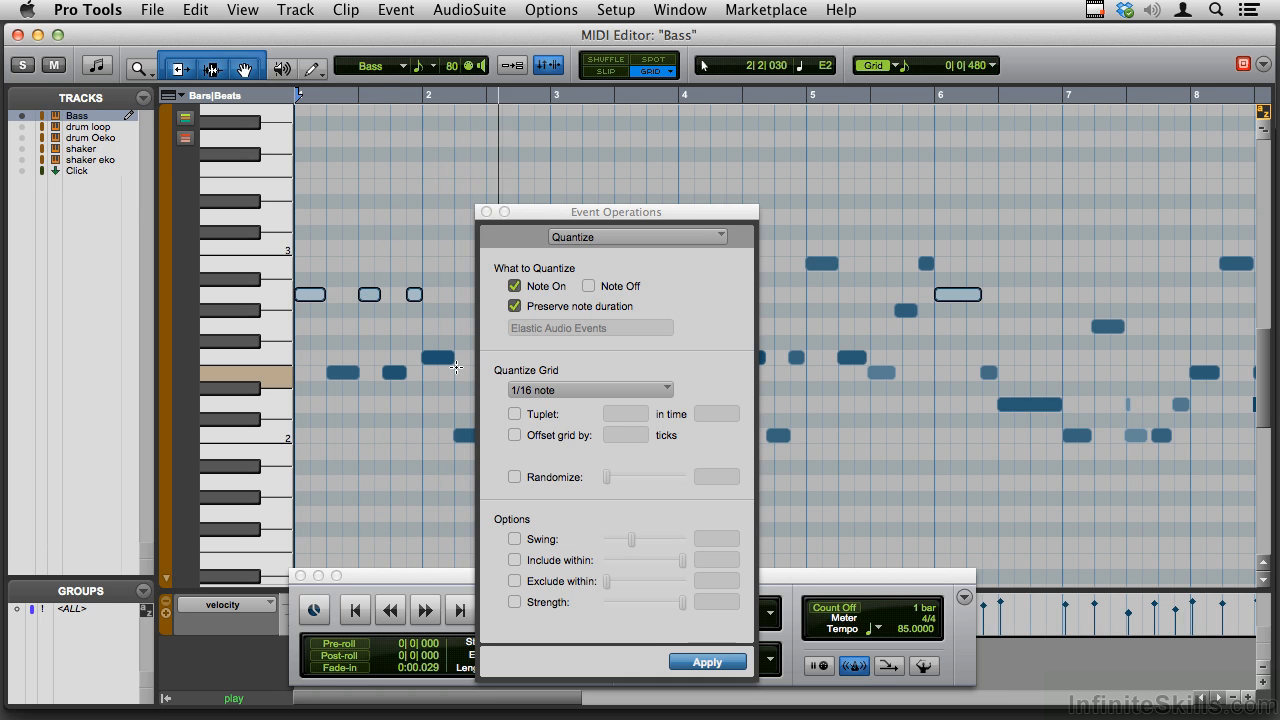
pyautogui.press('space')
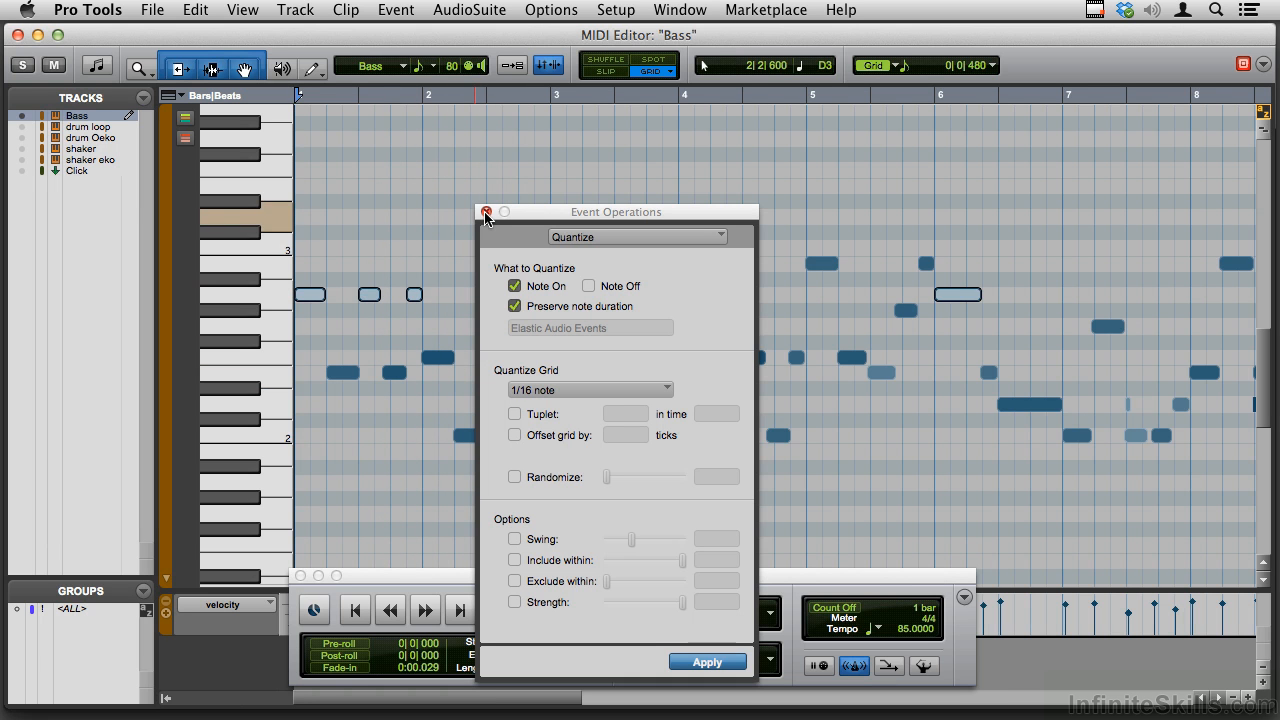
pyautogui.hotkey('alt', '0')
# Select all the F2 notes, quantize them to the 1/16 note grid and play the result from bar 2
pyautogui.click(283, 357)
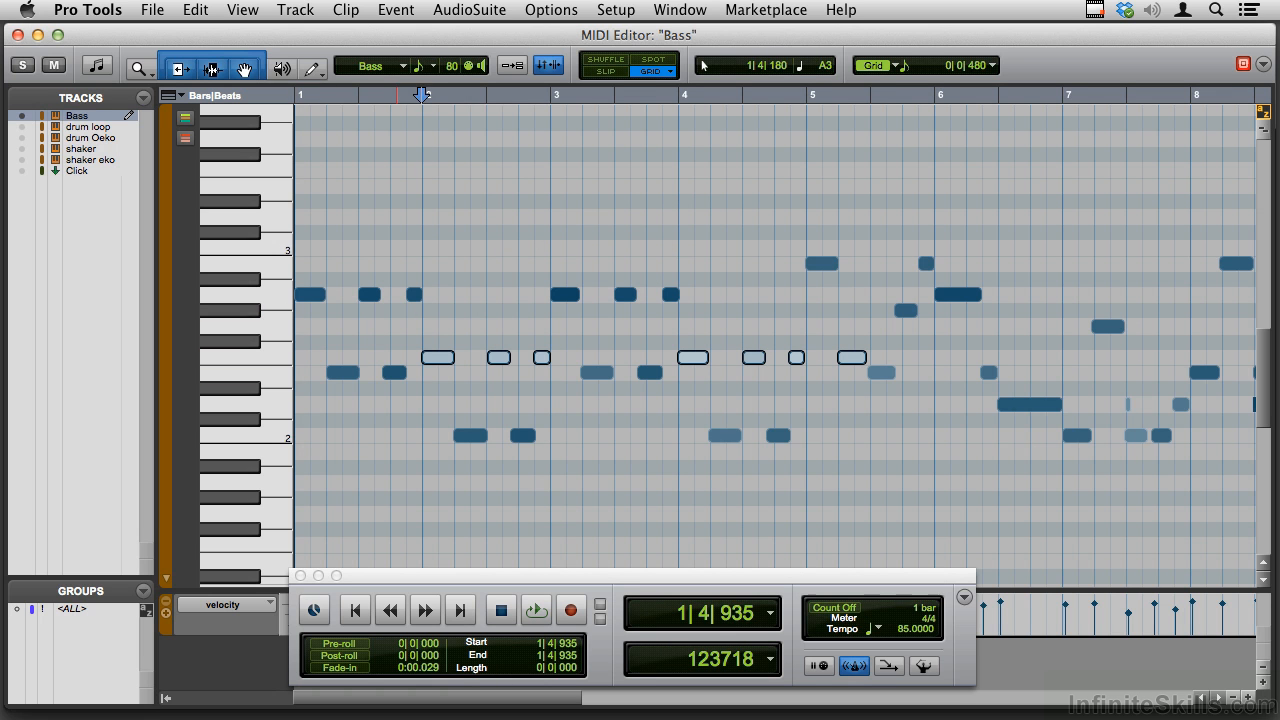
pyautogui.click(396, 10)
pyautogui.moveTo(408, 76)
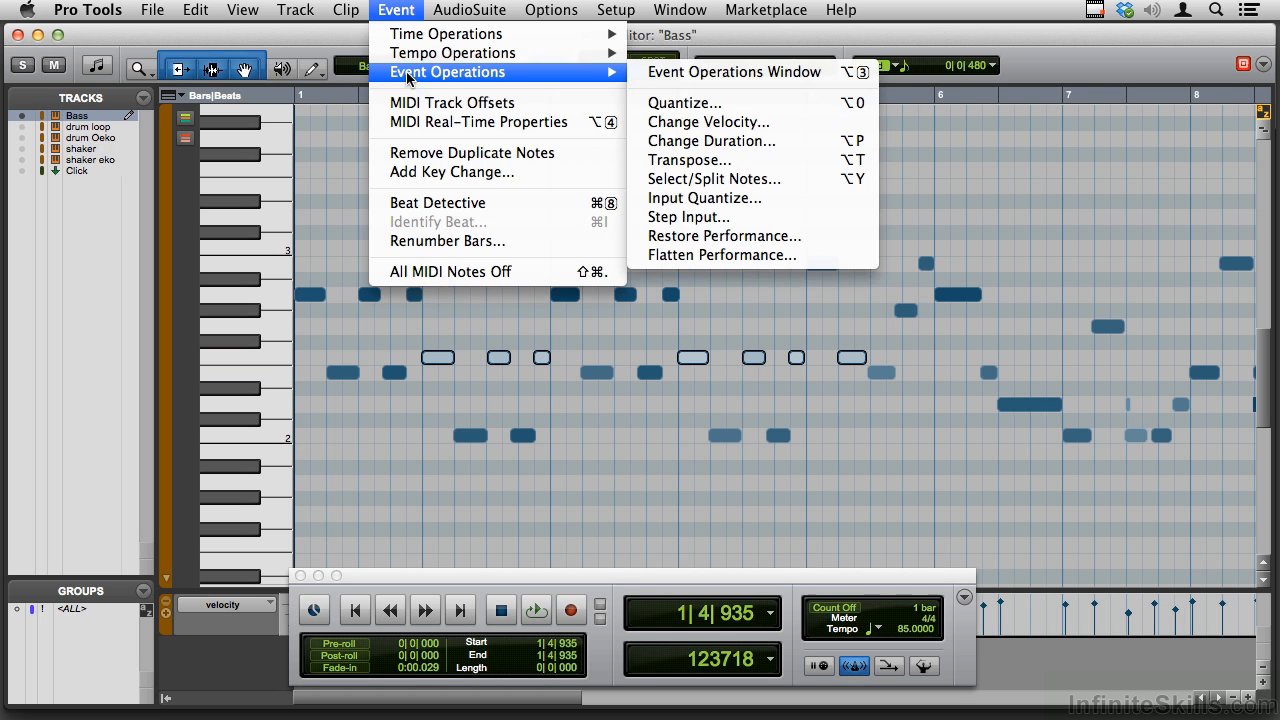
pyautogui.click(694, 105)
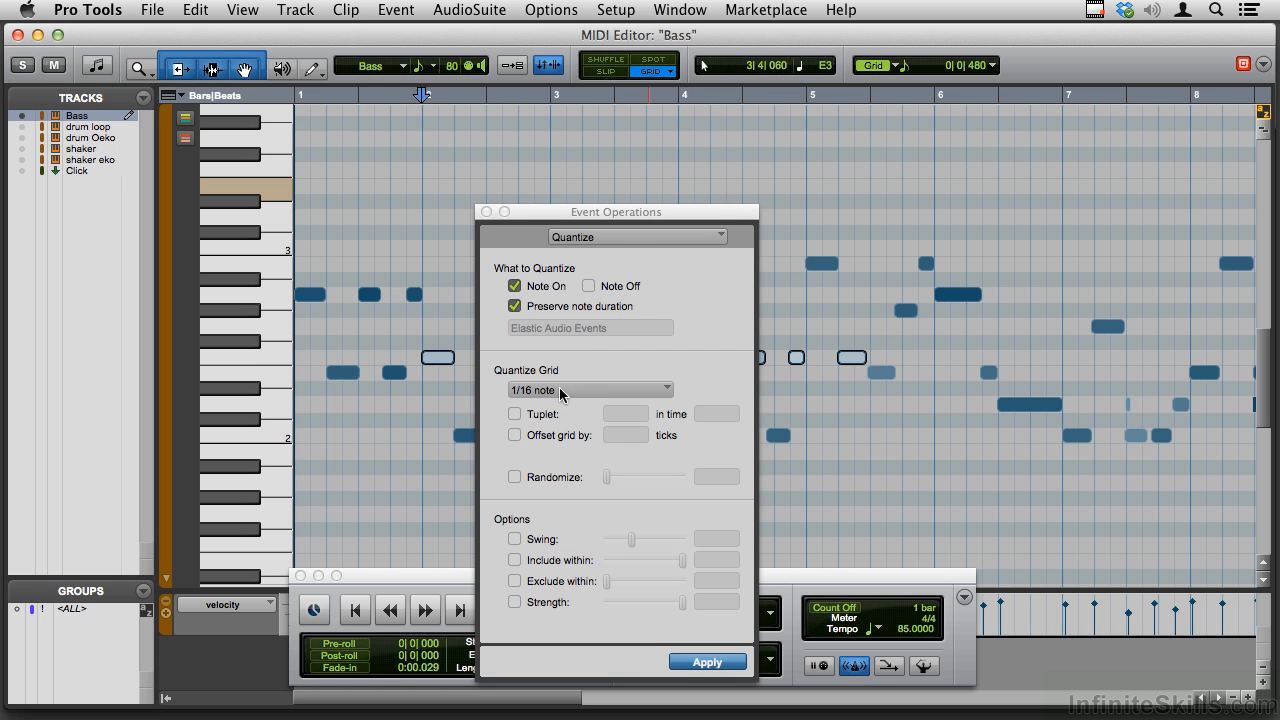
pyautogui.click(713, 664)
pyautogui.click(486, 211)
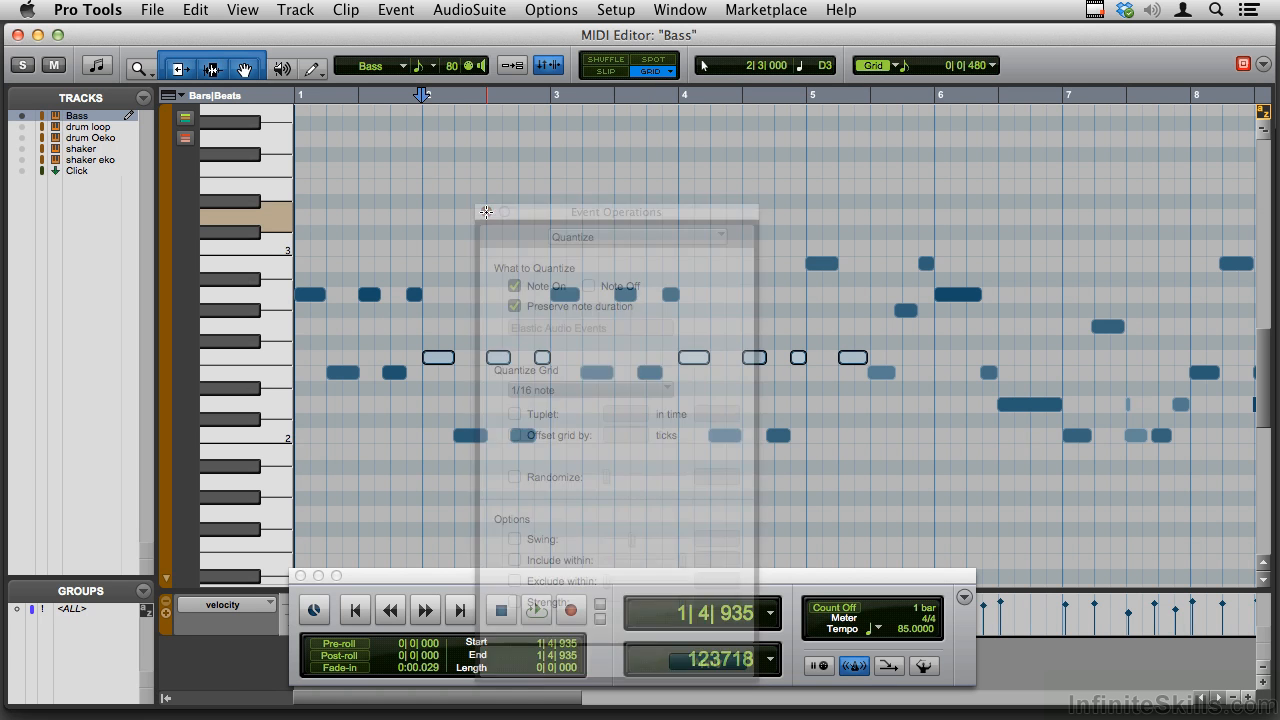
pyautogui.press('space')
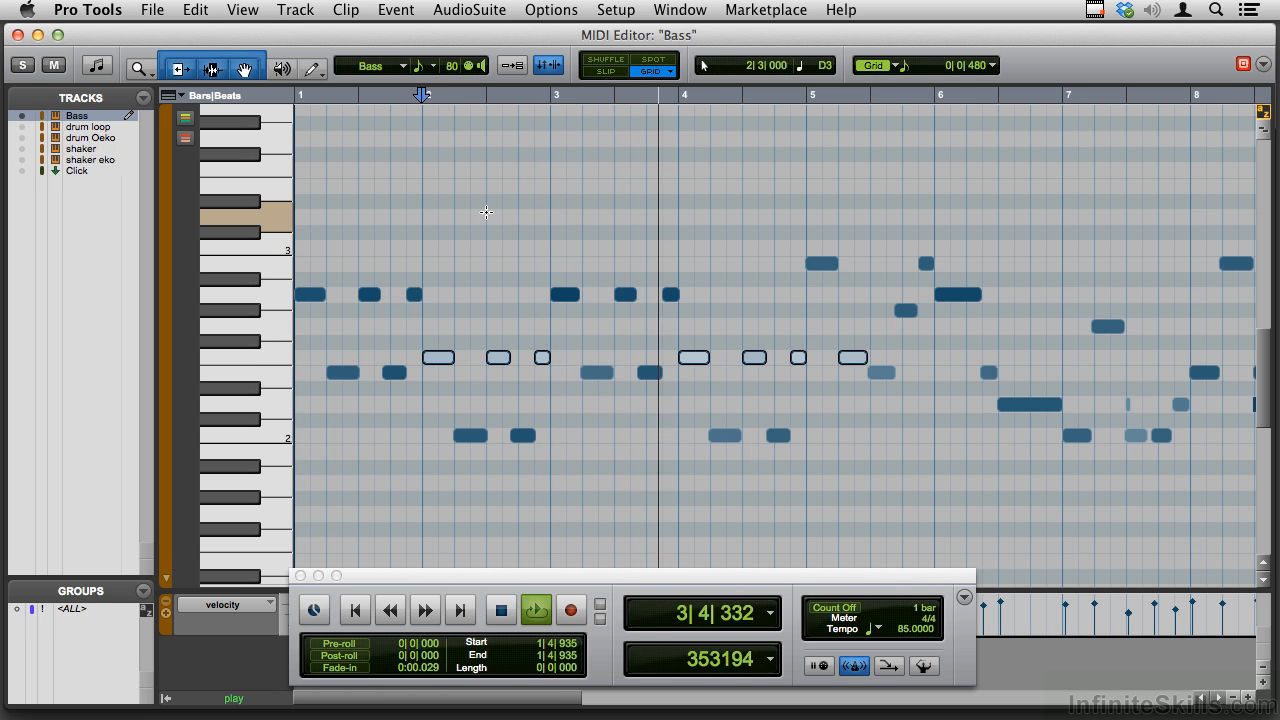
pyautogui.press('space')
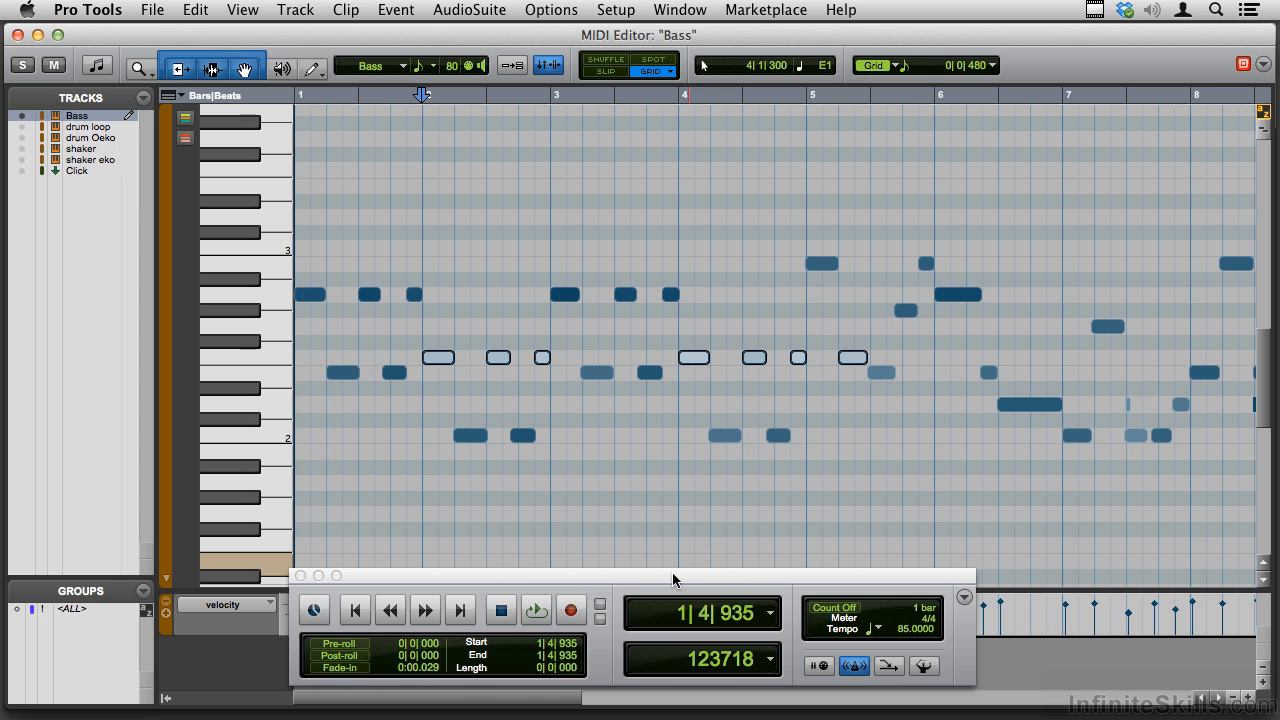
# Move the Transport window off the velocity lane and lower the velocity of bar 2's first F2 note to about 55
pyautogui.moveTo(672, 573); pyautogui.dragTo(792, 461)
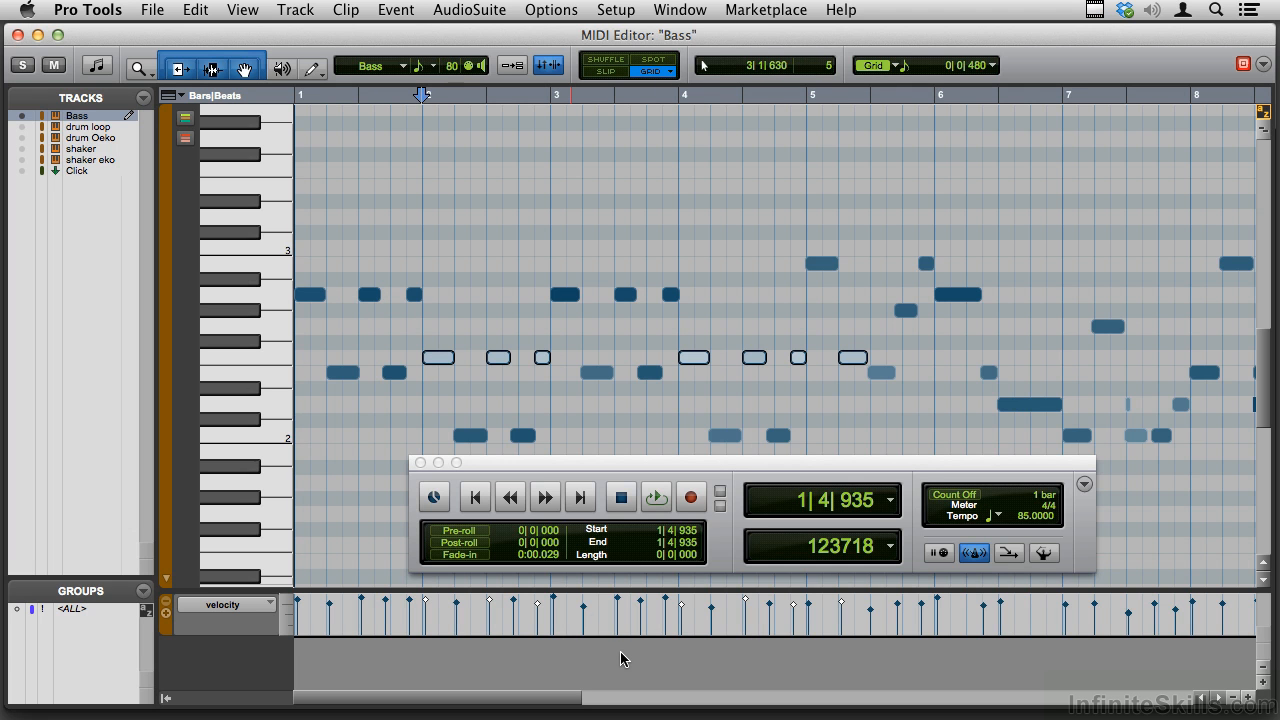
pyautogui.click(441, 375)
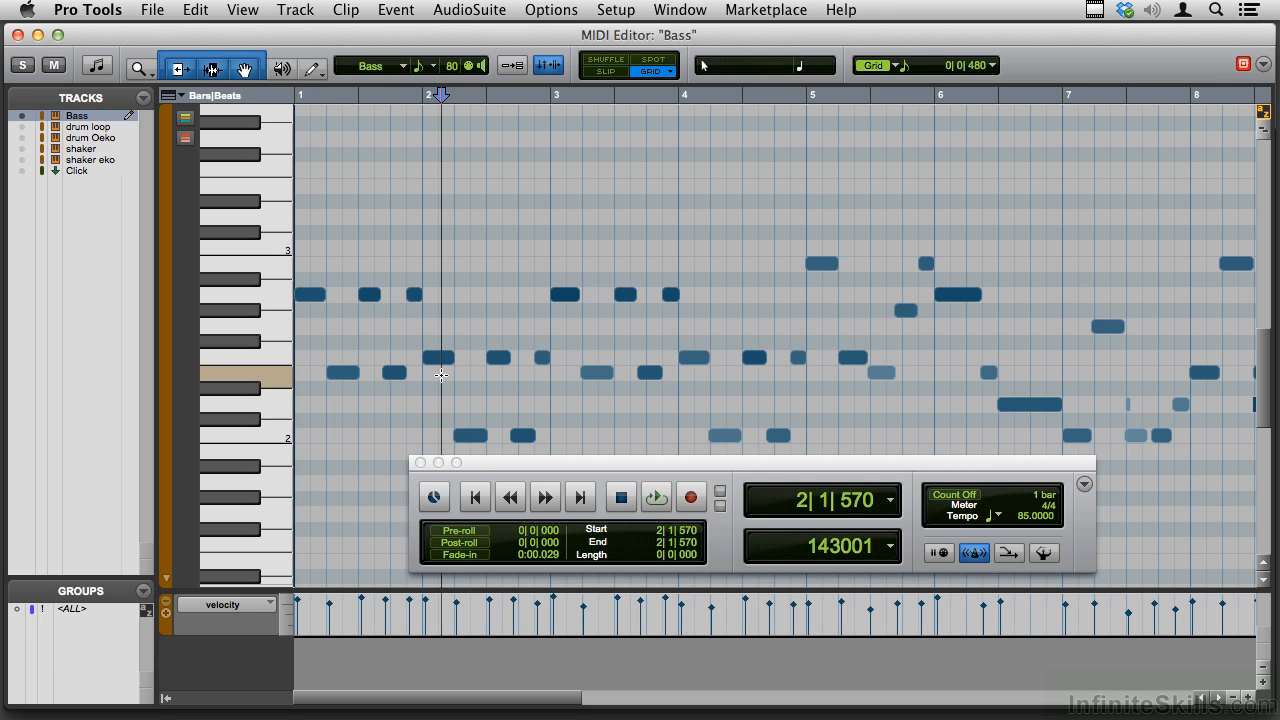
pyautogui.click(438, 357)
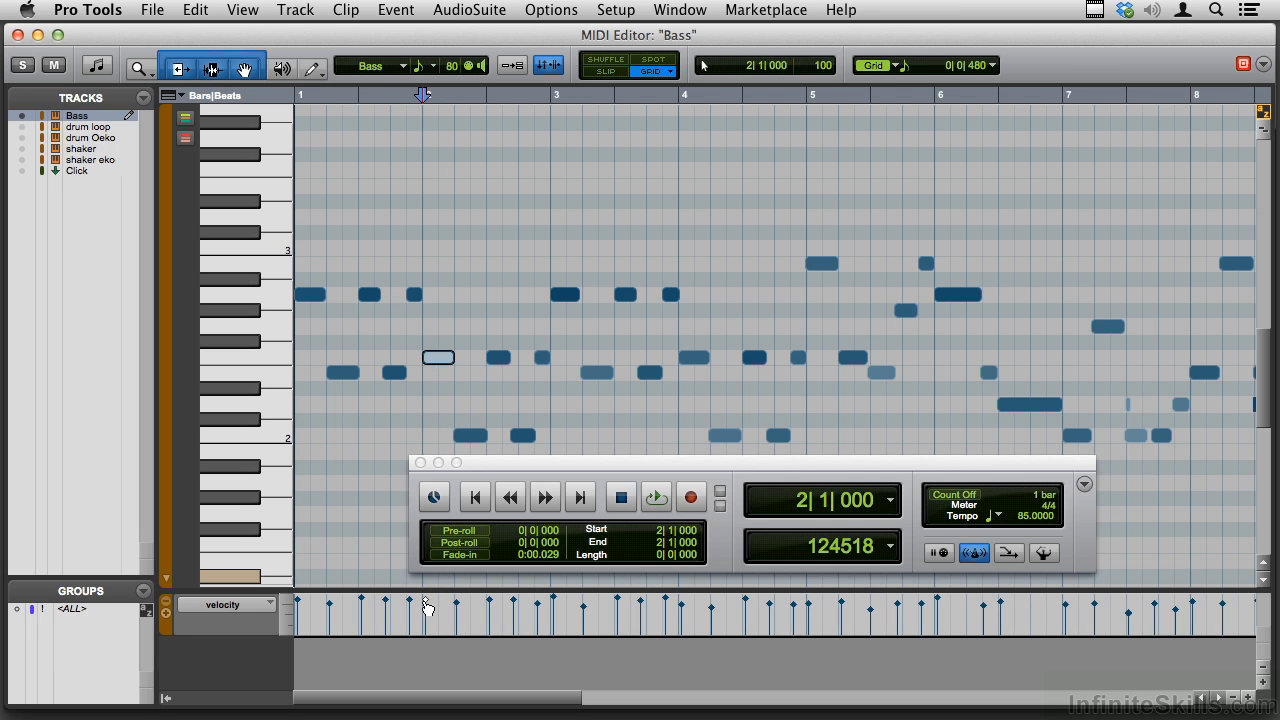
pyautogui.moveTo(428, 606); pyautogui.dragTo(428, 626)
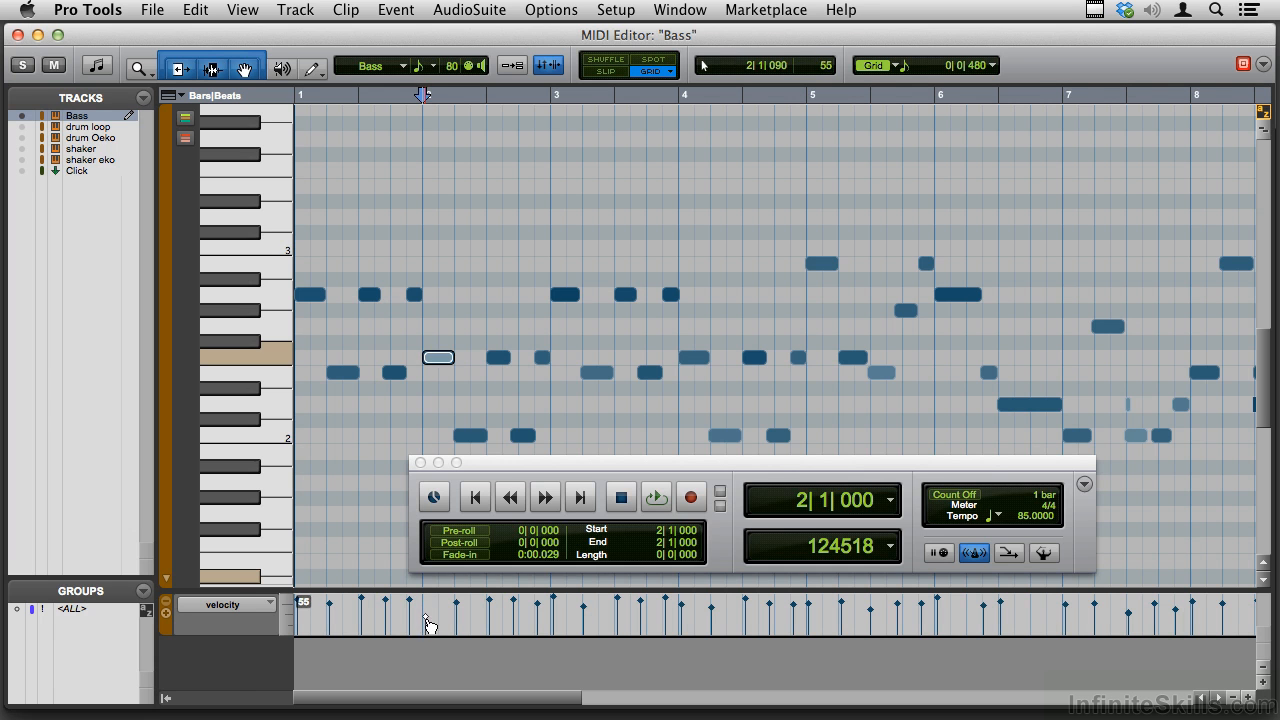
# Return to the start and play into bar 2 to hear the softened F2 note
pyautogui.press('Return')
pyautogui.press('space')
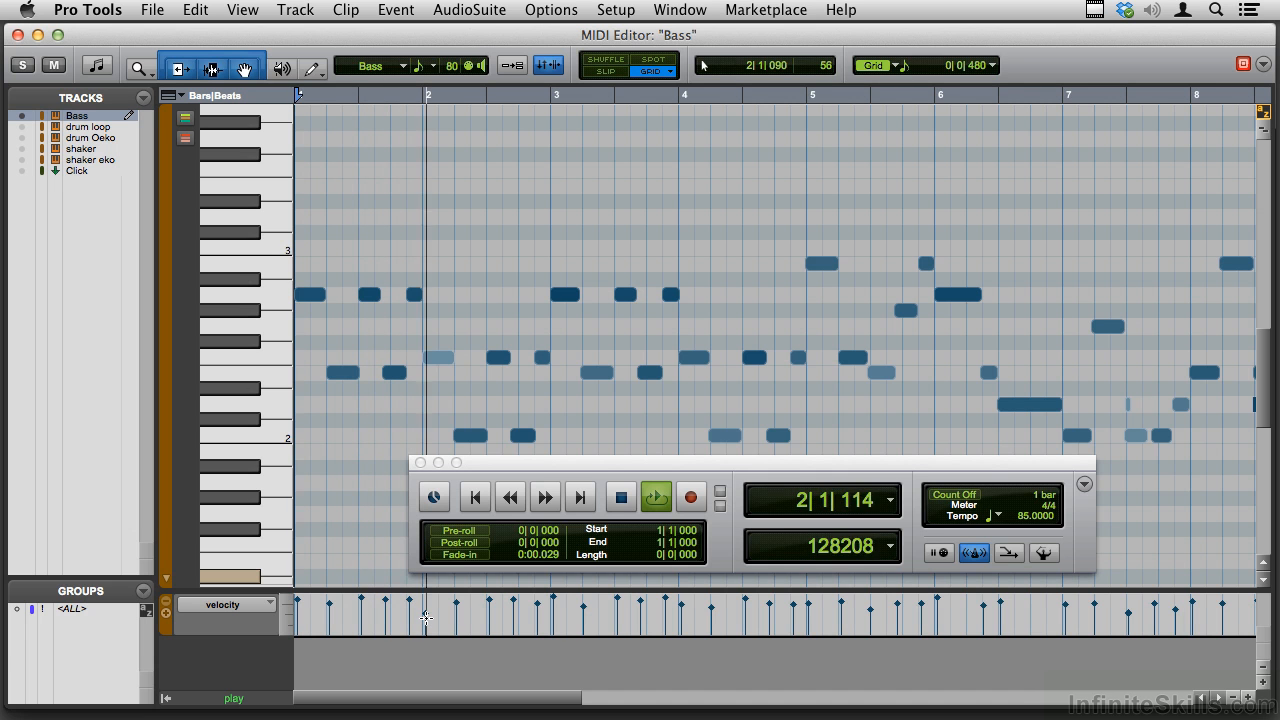
pyautogui.press('space')
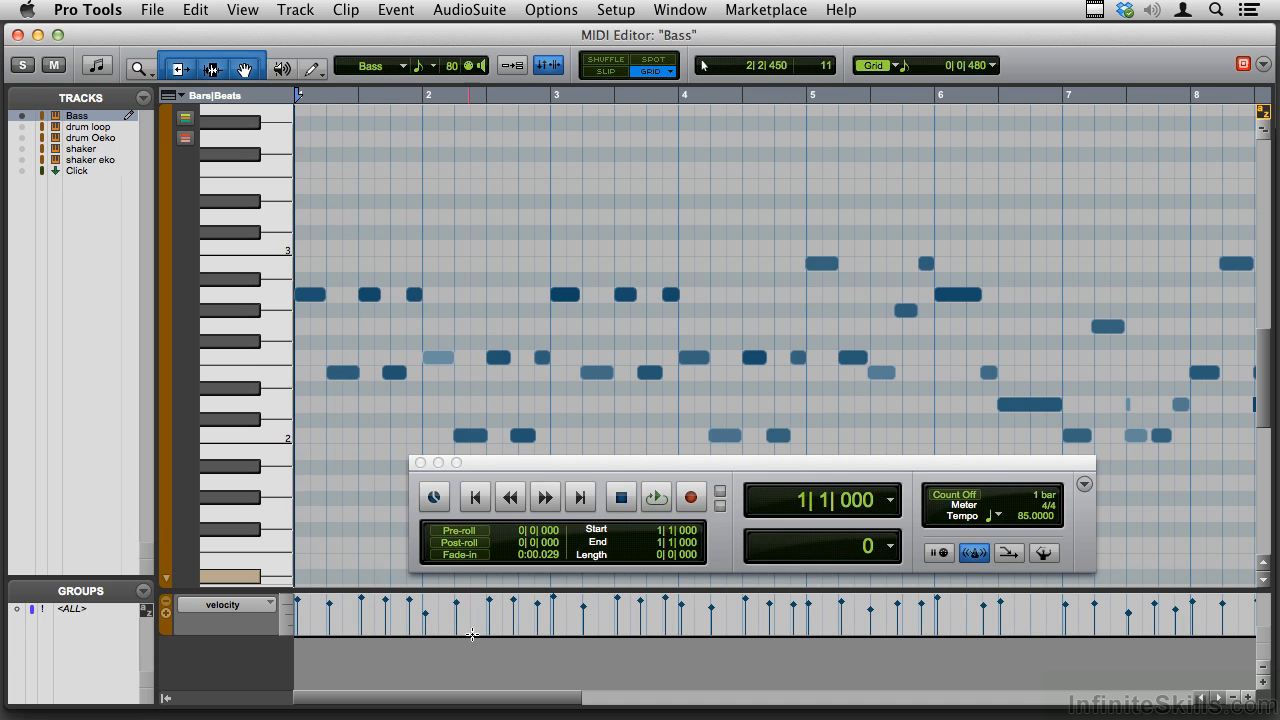
# Raise the velocity of bar 2's first F2 note to about 106
pyautogui.click(428, 615)
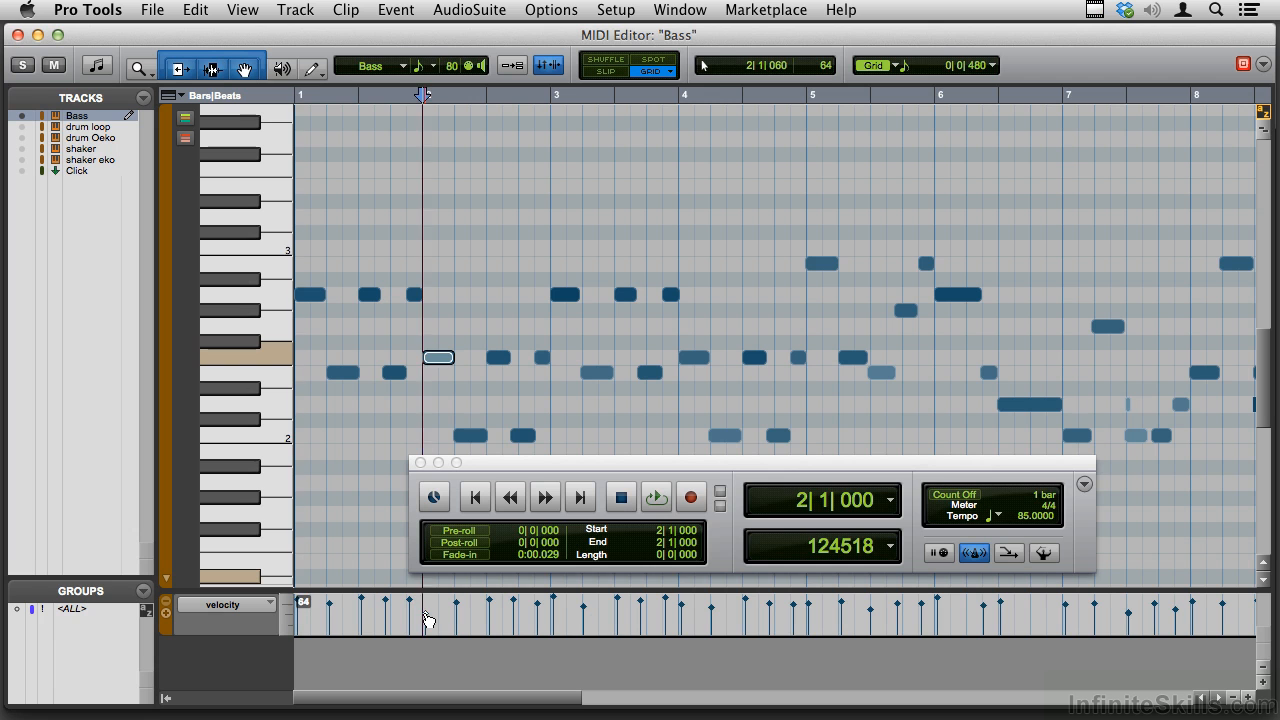
pyautogui.moveTo(427, 611); pyautogui.dragTo(427, 608)
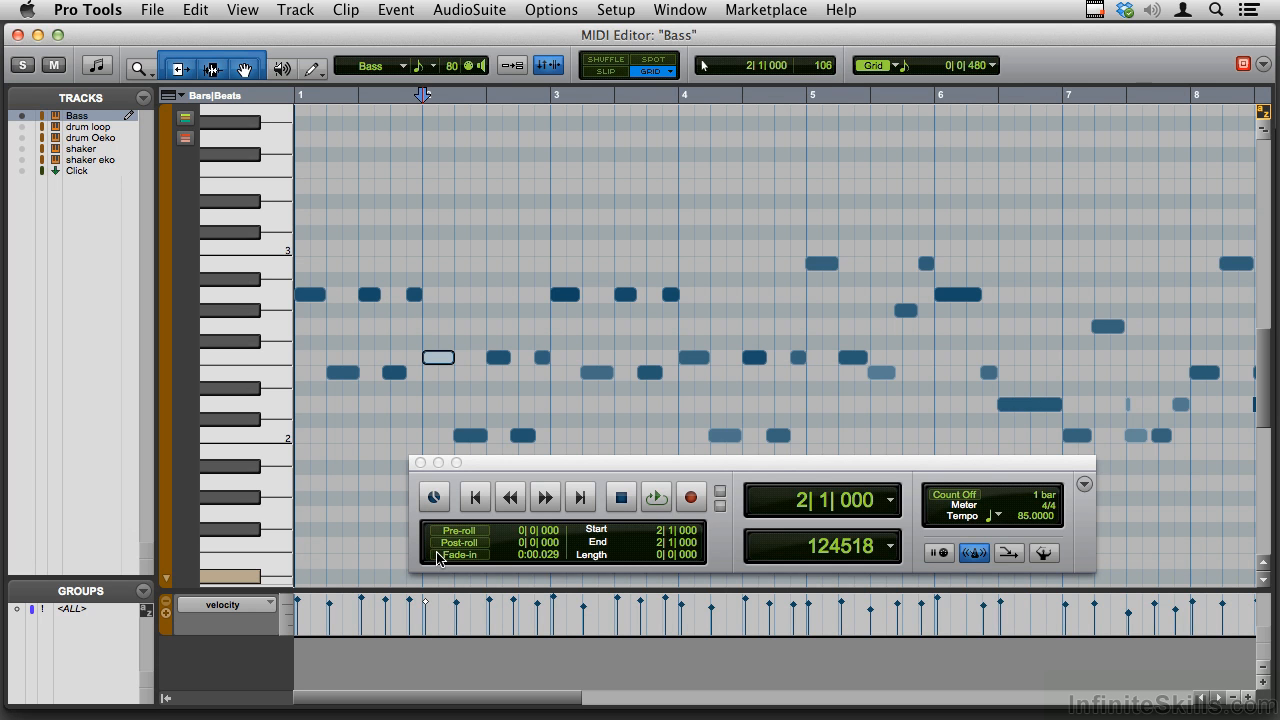
pyautogui.moveTo(428, 607)
pyautogui.mouseDown()
pyautogui.moveTo(430, 627)
pyautogui.moveTo(427, 606)
pyautogui.mouseUp()
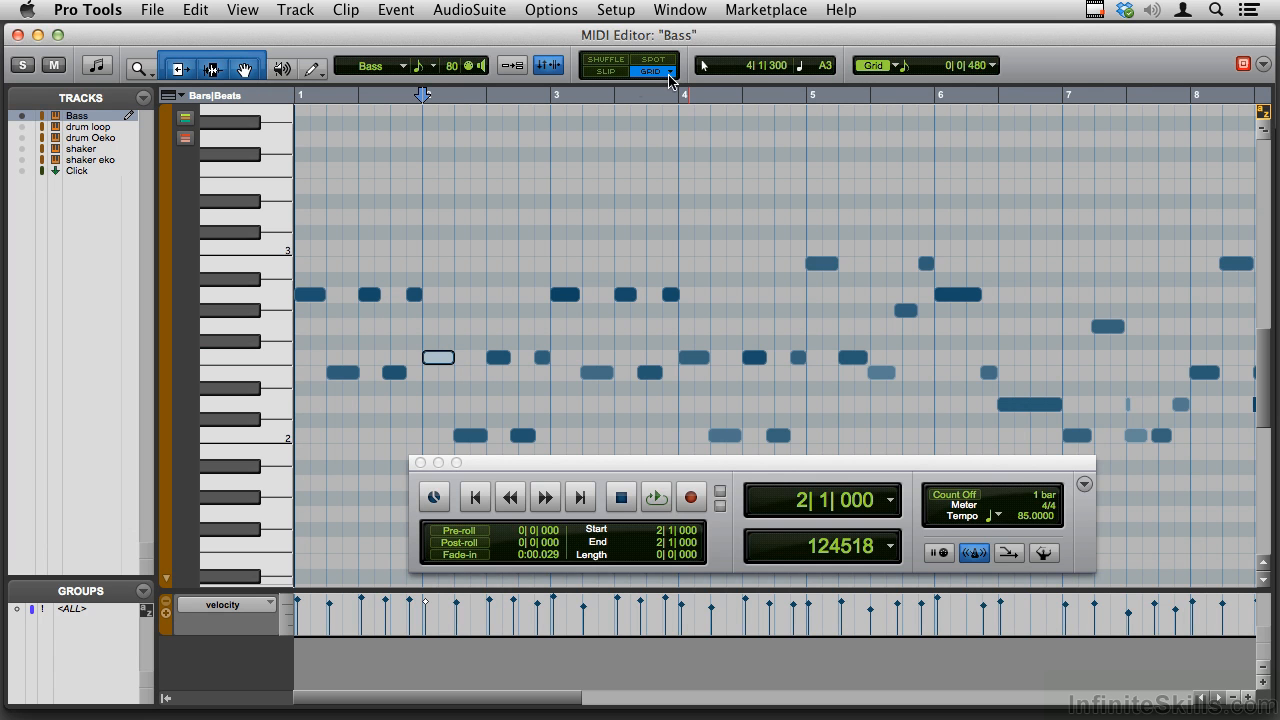
# Switch to Slip mode, shorten the end of bar 2's first F2 note to about 2|1|690 and play it from the start
pyautogui.click(610, 73)
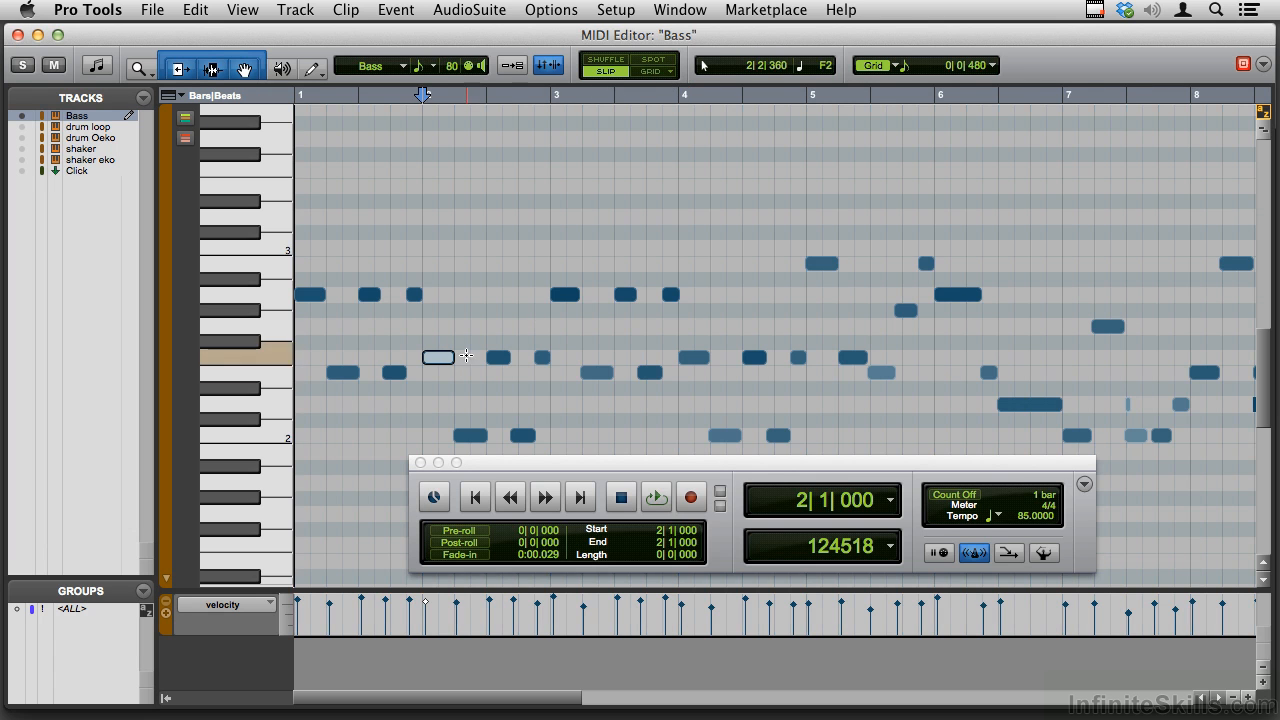
pyautogui.moveTo(450, 357); pyautogui.dragTo(443, 357)
pyautogui.press('Return')
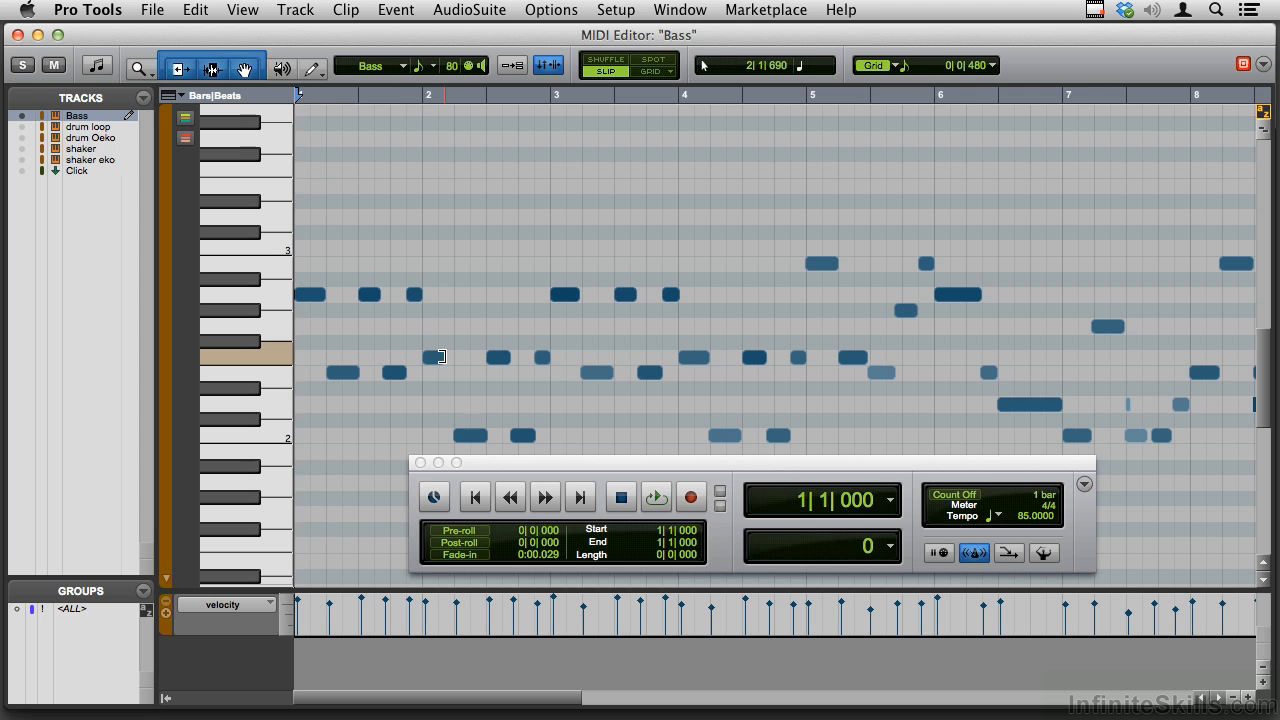
pyautogui.press('space')
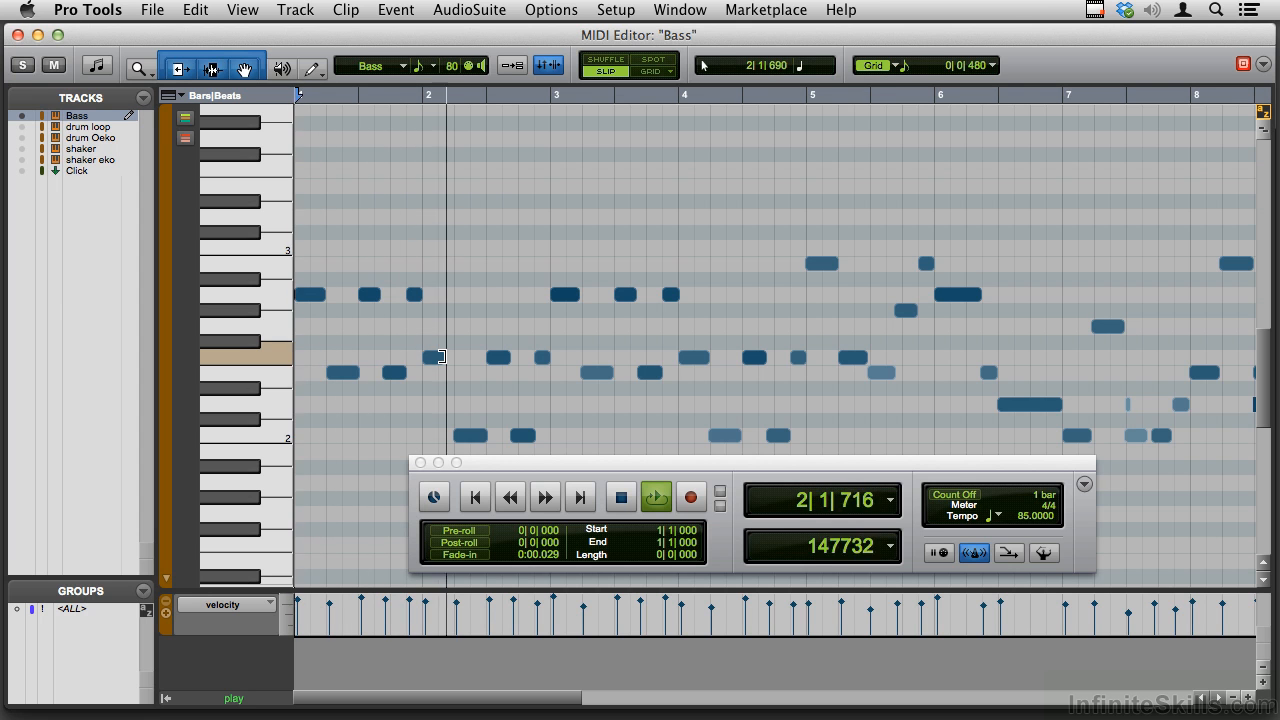
pyautogui.press('space')
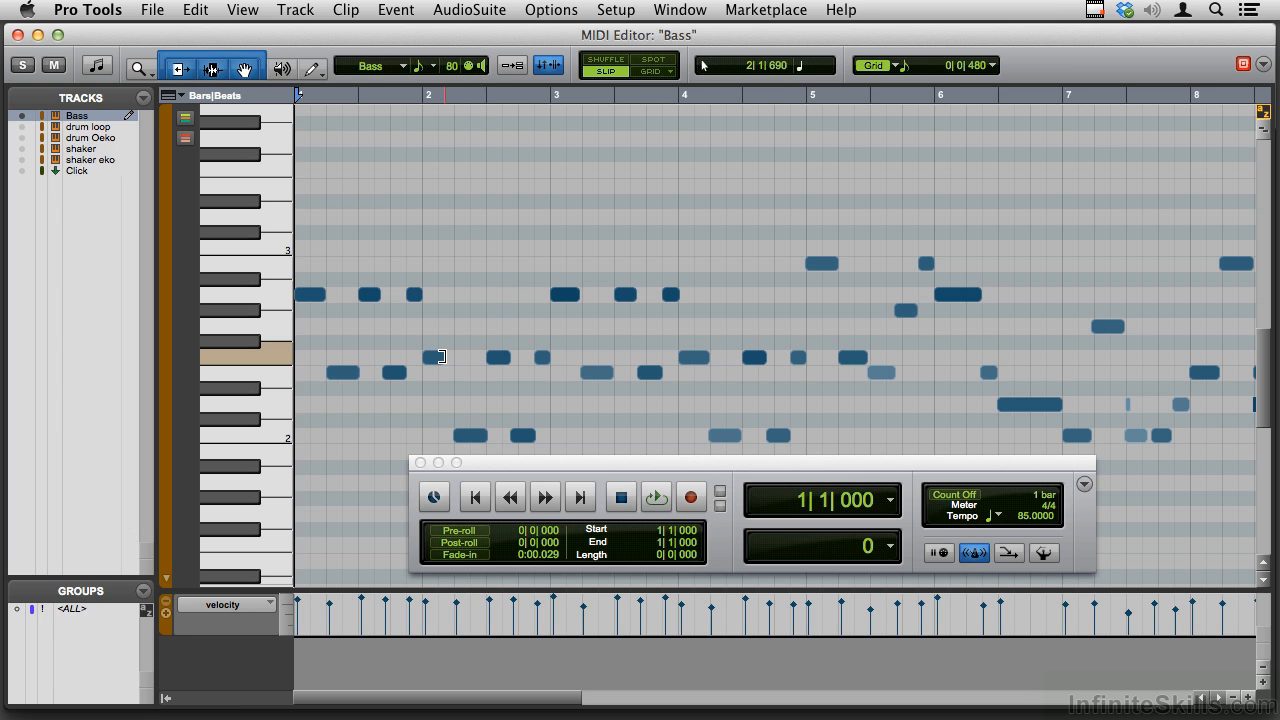
# Restore the length of bar 2's first note, move it down a semitone to E2 and play the part from the start
pyautogui.click(440, 357)
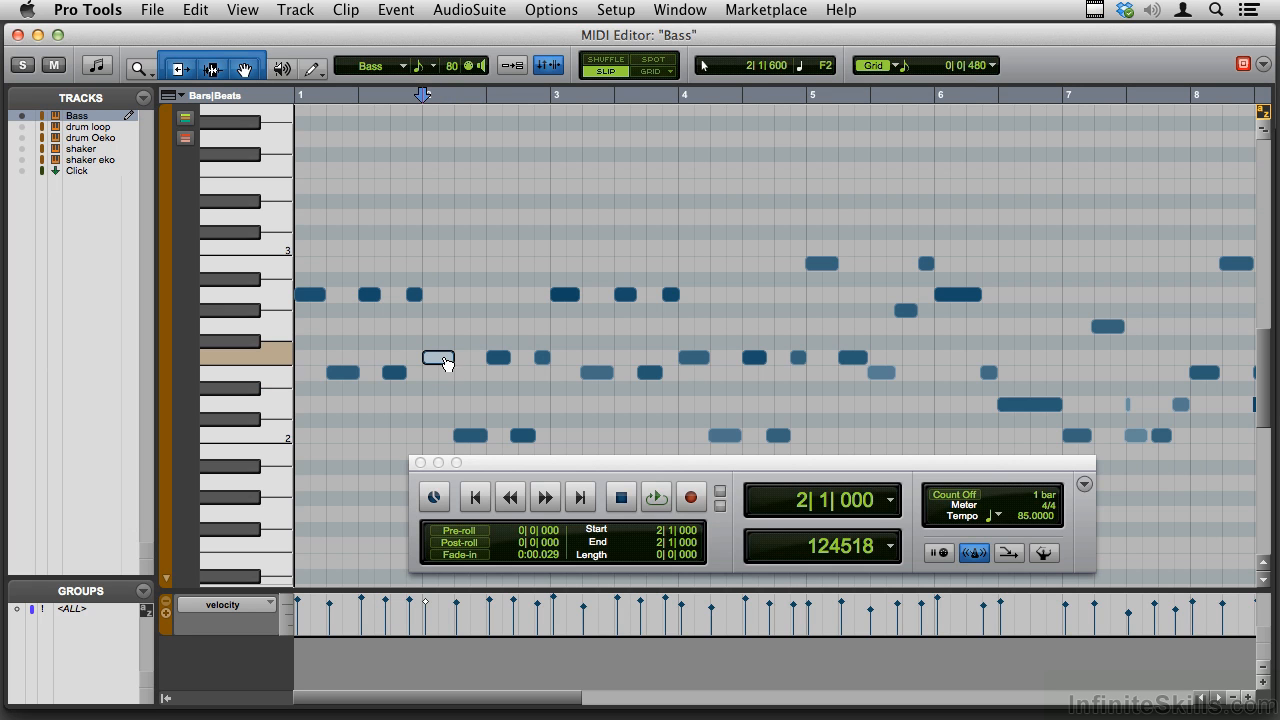
pyautogui.moveTo(446, 364); pyautogui.dragTo(447, 377)
pyautogui.press('Return')
pyautogui.press('space')
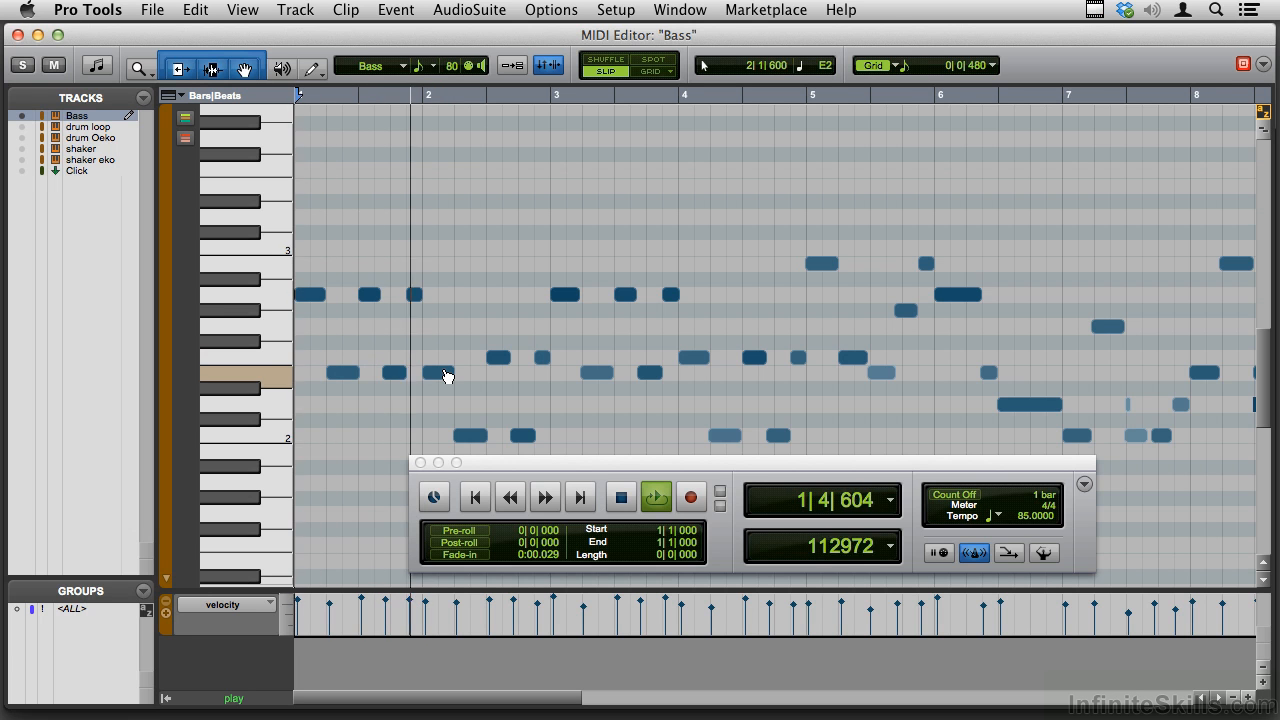
# Stop playback and move bar 2's first bass note up a semitone to F2
pyautogui.press('space')
pyautogui.click(447, 376)
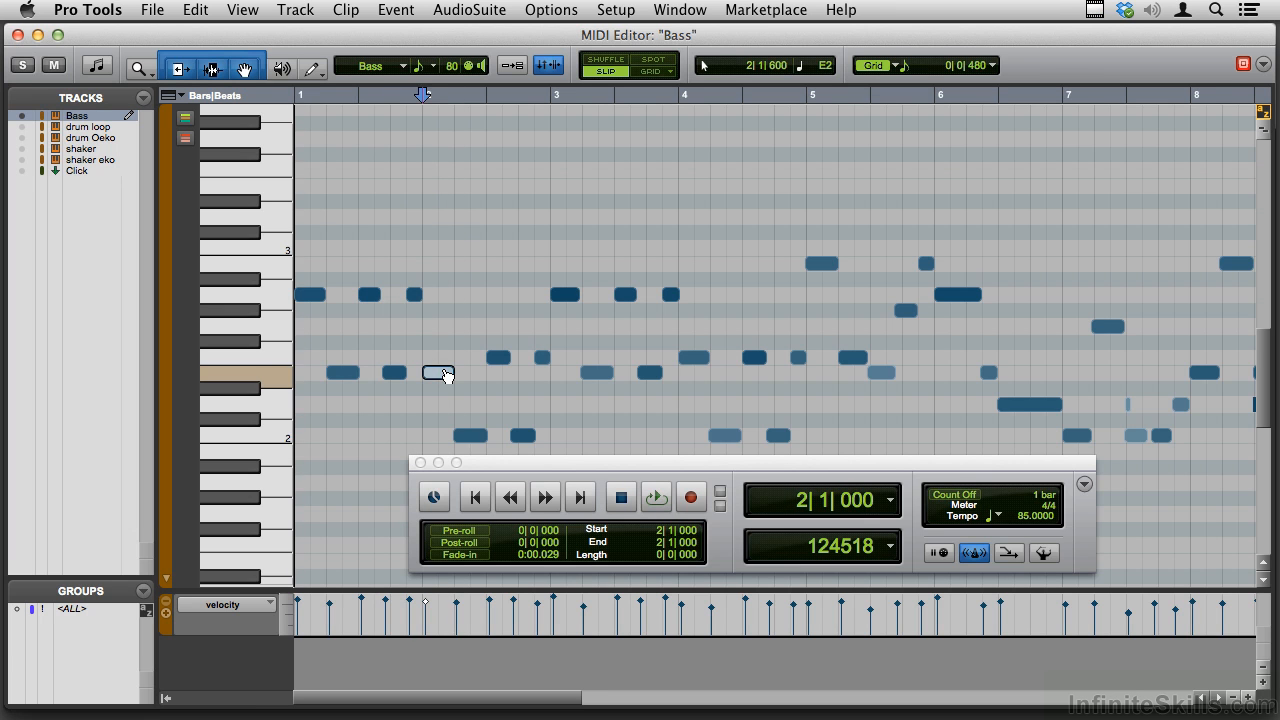
pyautogui.moveTo(447, 376); pyautogui.dragTo(447, 366)
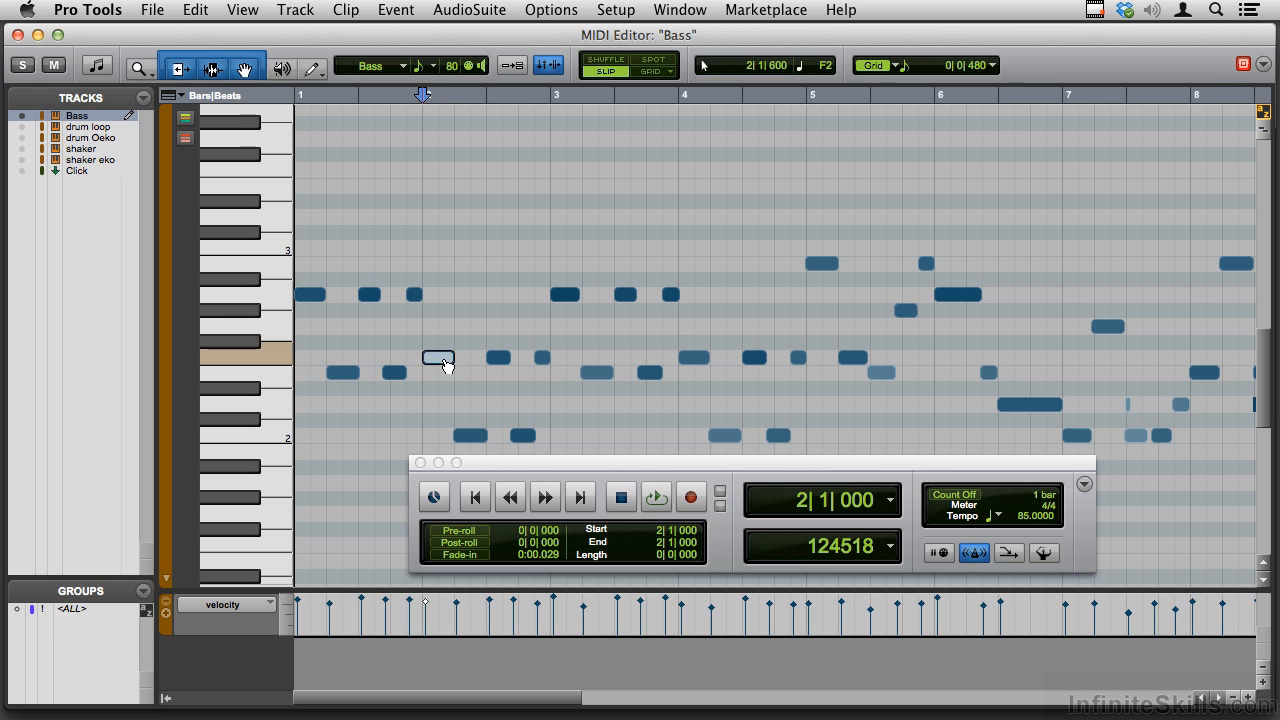
# Slide bar 2's first F2 note ahead of the beat to 1|4|870 and put it back on 2|1|000
pyautogui.moveTo(446, 365)
pyautogui.mouseDown()
pyautogui.moveTo(446, 163)
pyautogui.moveTo(435, 515)
pyautogui.moveTo(437, 358)
pyautogui.mouseUp()
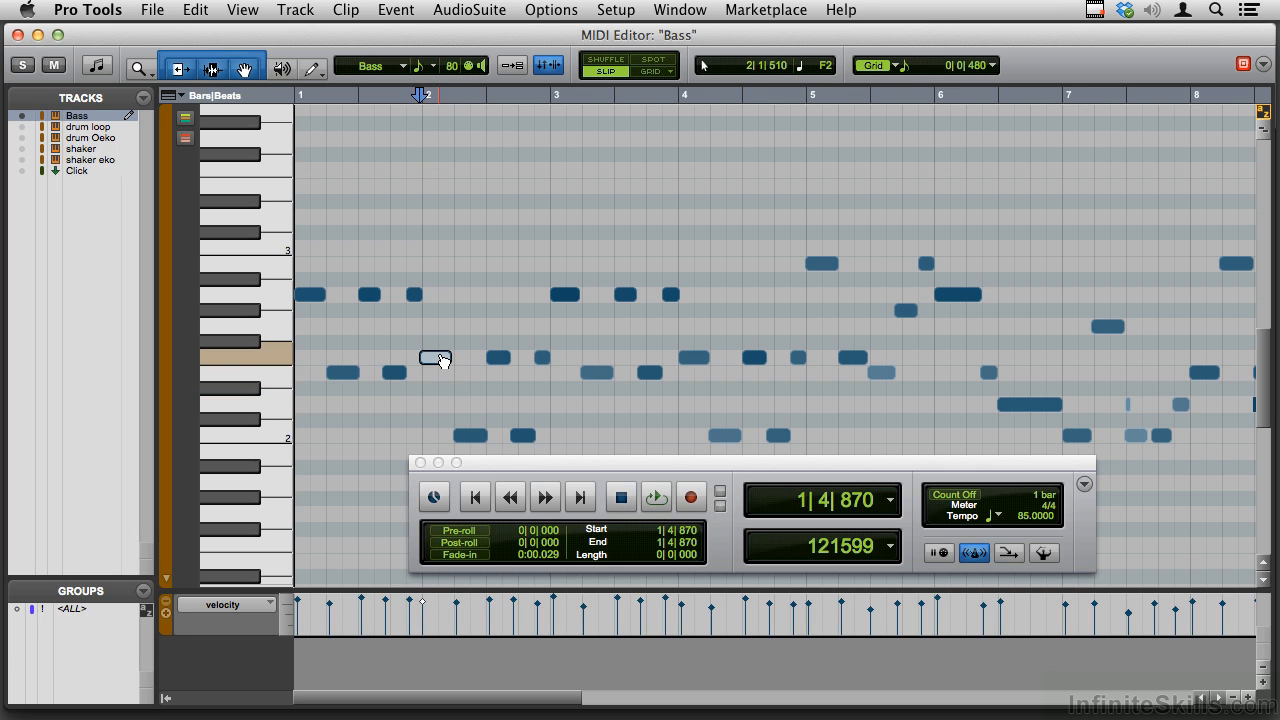
pyautogui.press('super+0')
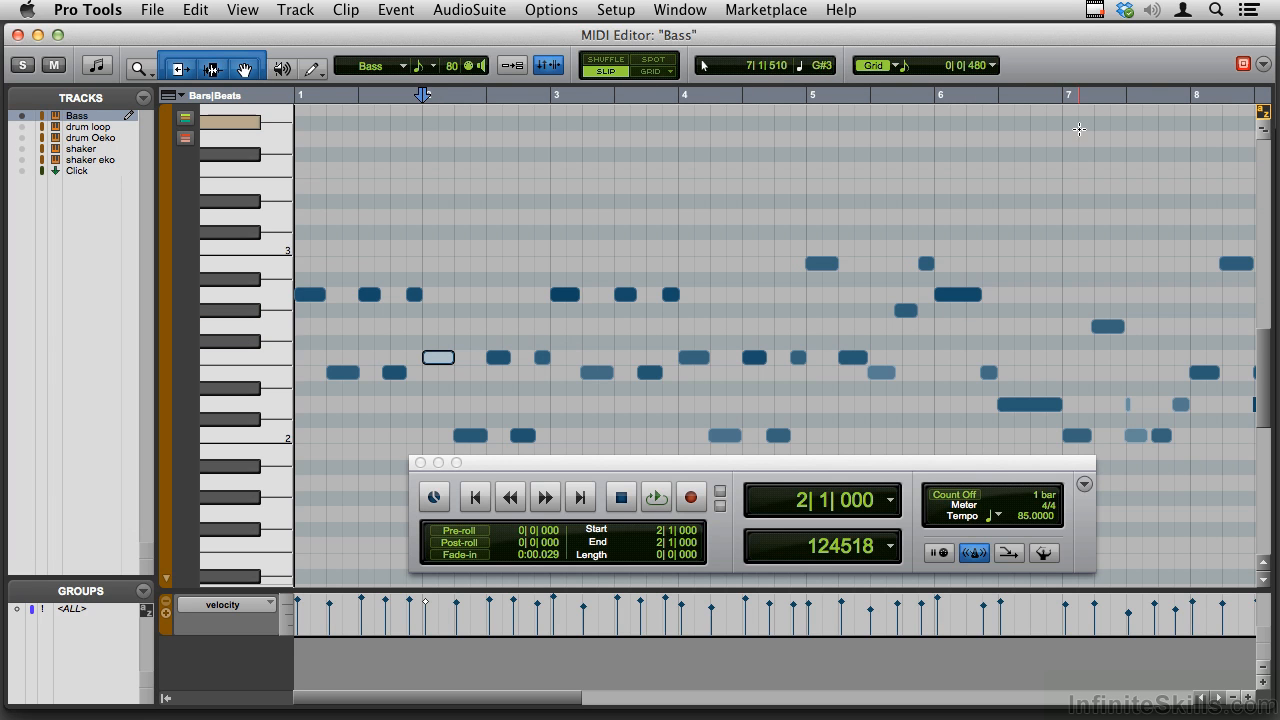
# Select the tiny stray D2 note in bar 7 and play from 6|2|210 into bar 7 to hear it
pyautogui.click(1130, 405)
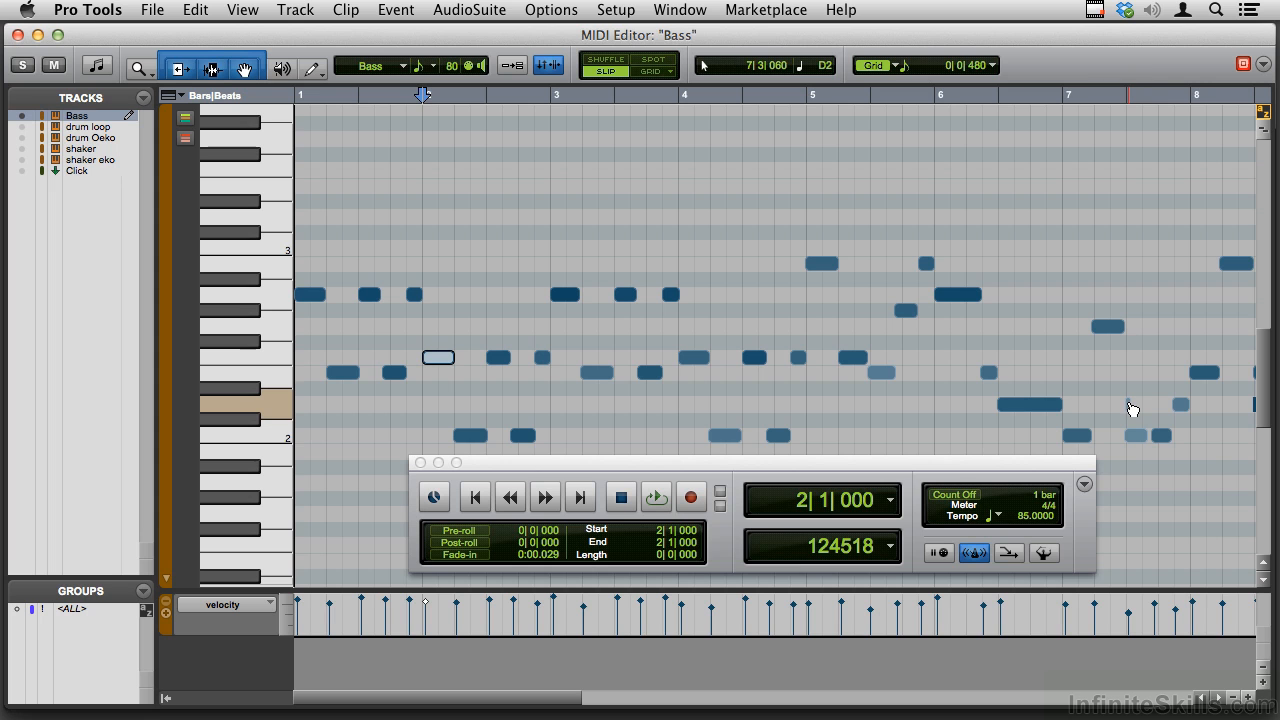
pyautogui.click(1128, 406)
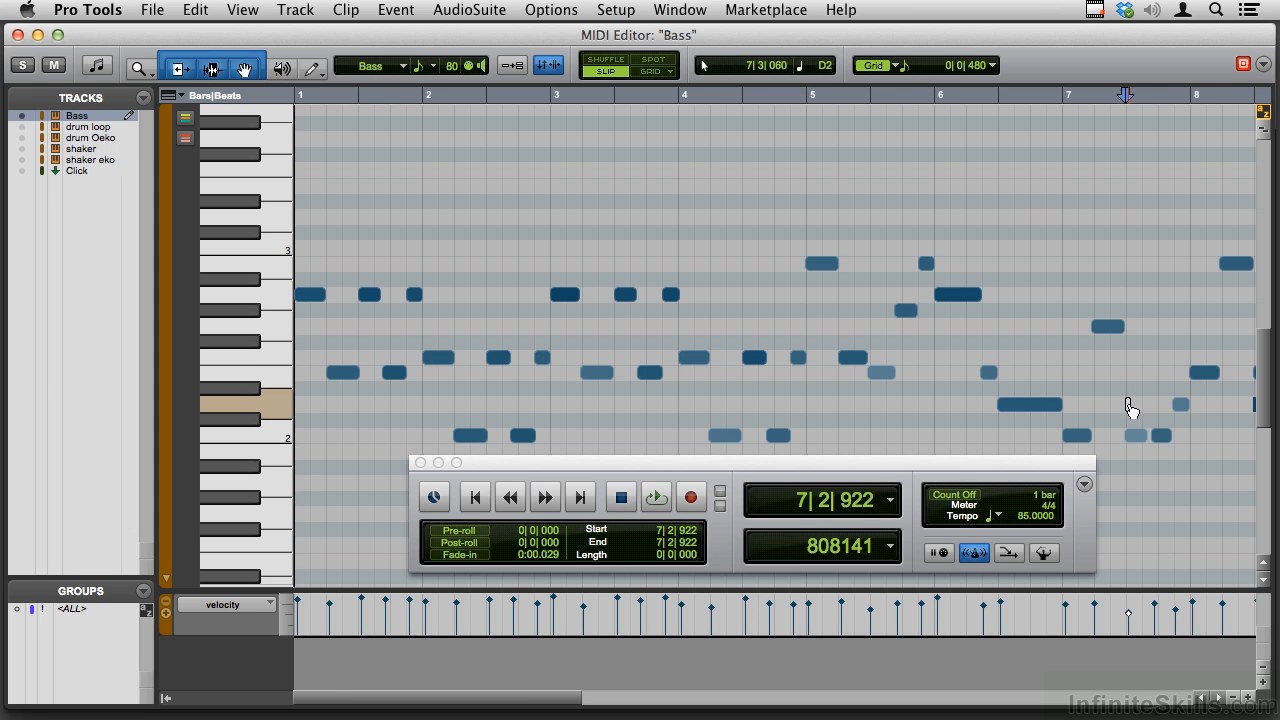
pyautogui.click(974, 97)
pyautogui.press('space')
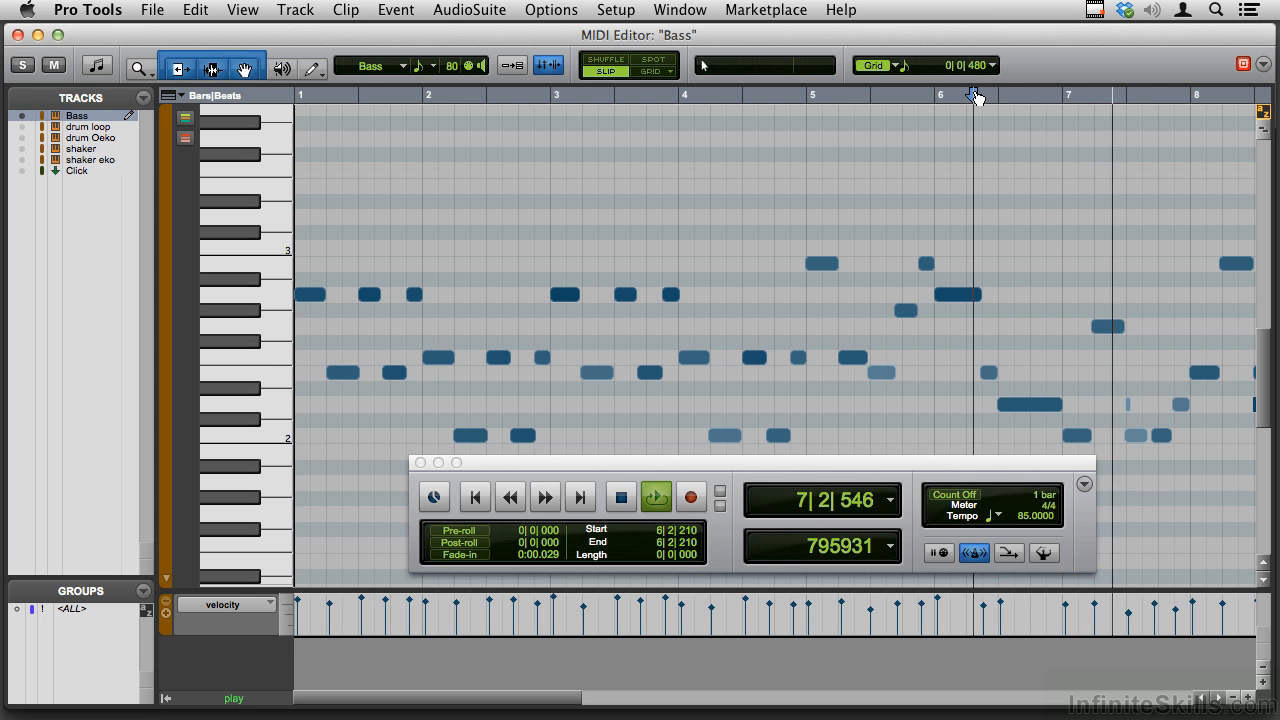
pyautogui.press('space')
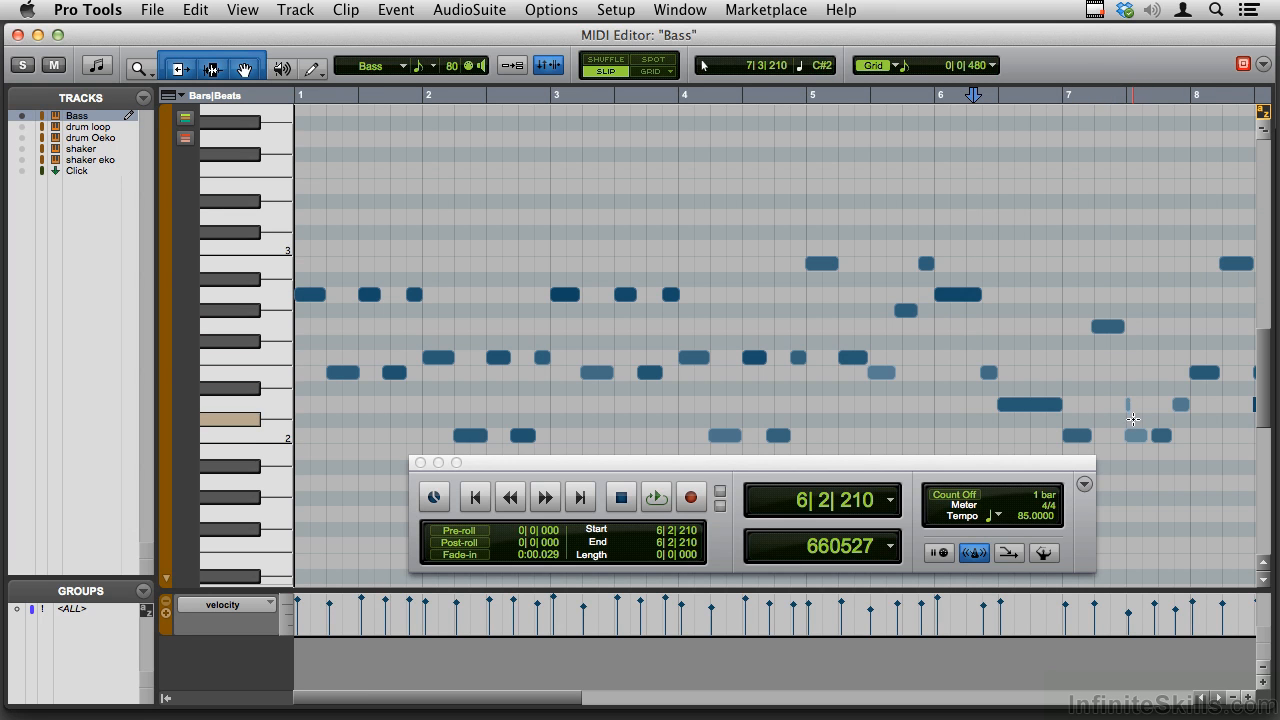
# Delete the tiny stray D2 notes at 7|2|922 and 8|2|932
pyautogui.click(1128, 405)
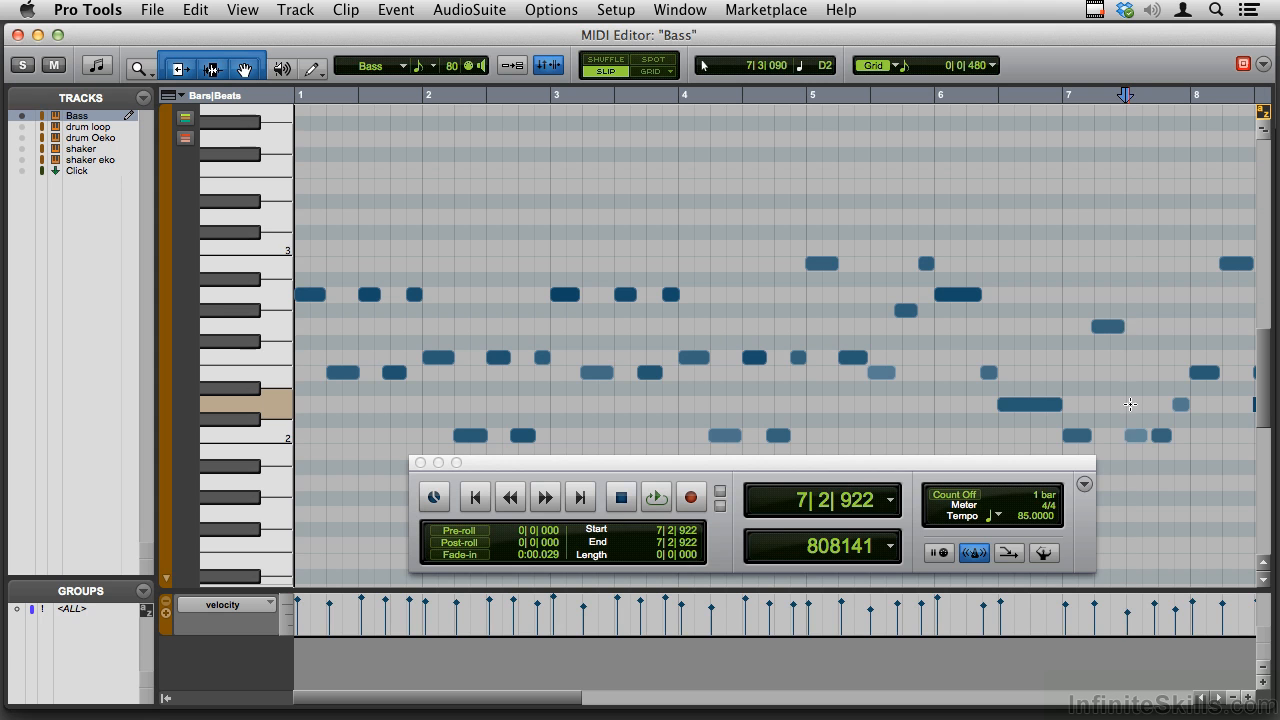
pyautogui.hscroll(3, 1130, 403)
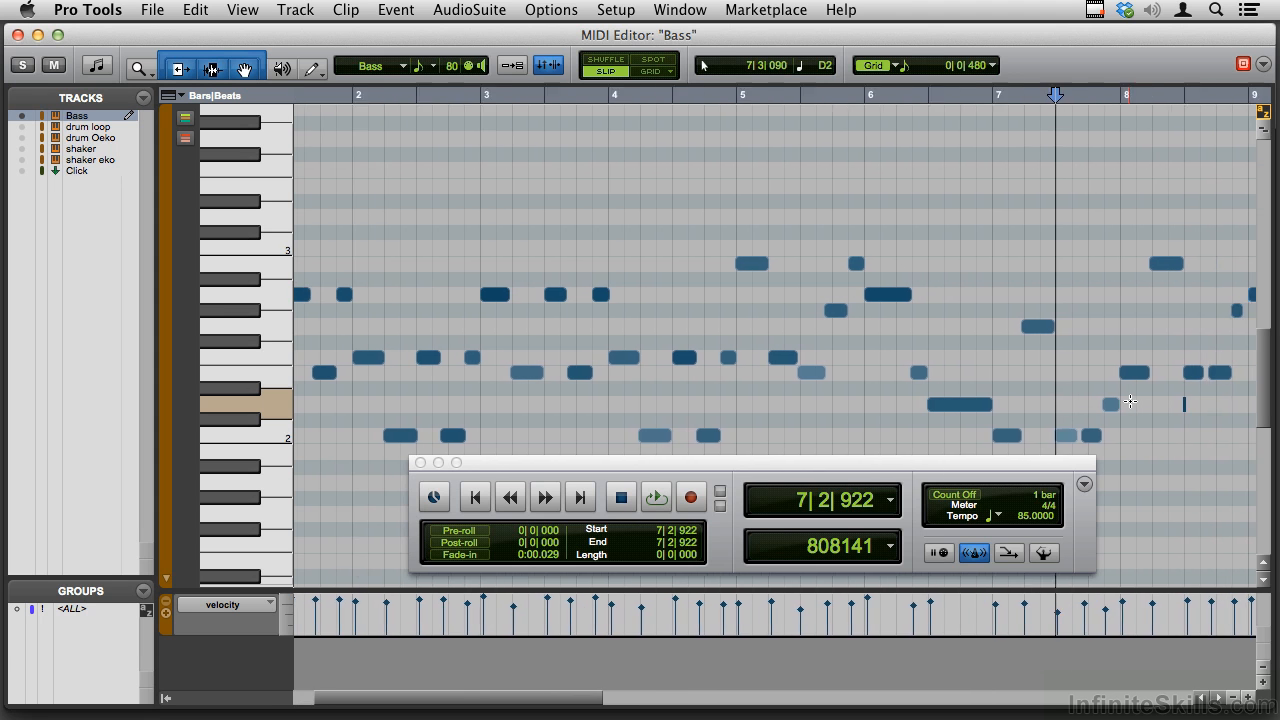
pyautogui.hscroll(1, 1130, 403)
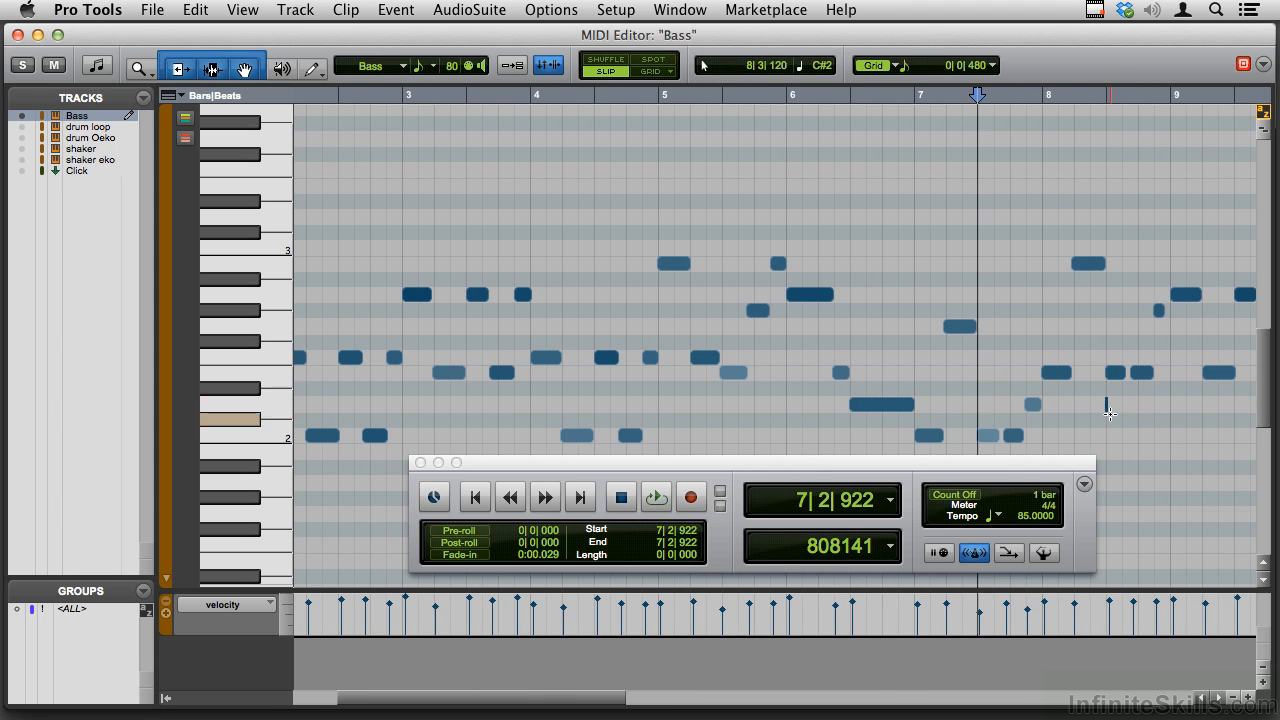
pyautogui.click(1106, 407)
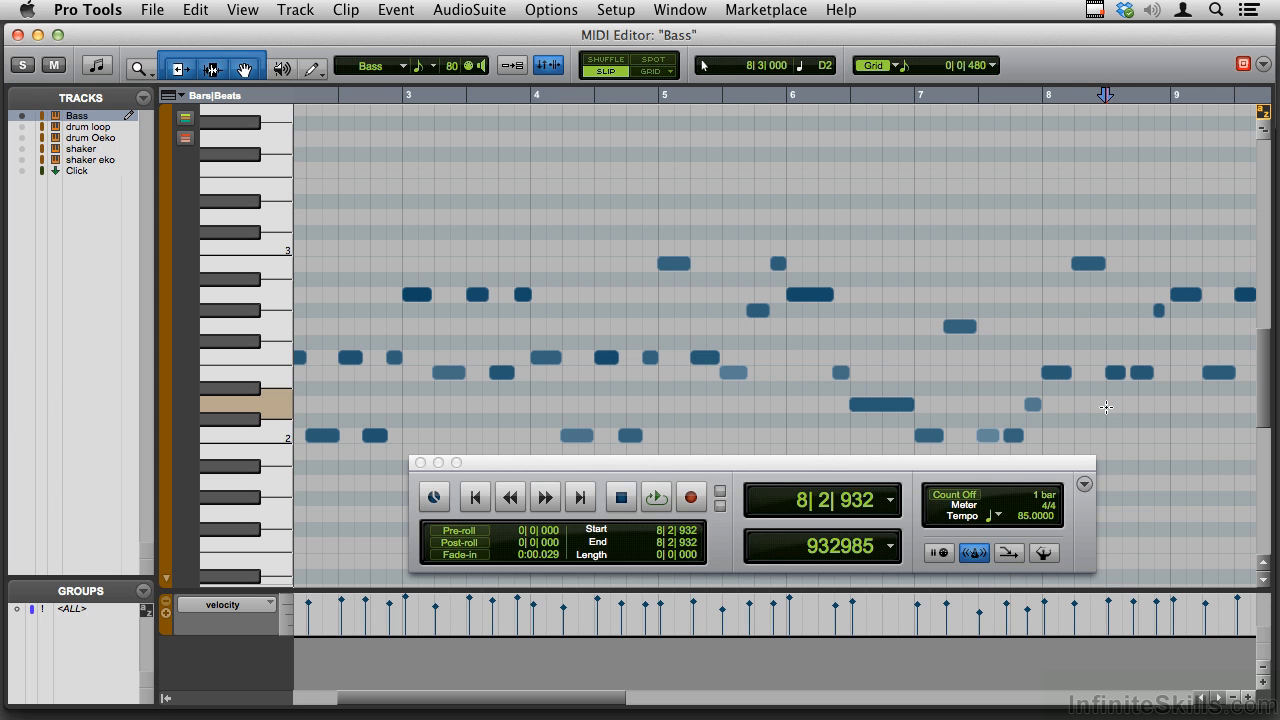
# Delete the matching stray D2 notes in the looped part at 15|2|922 and 16|2|932
pyautogui.hscroll(8, 1106, 407)
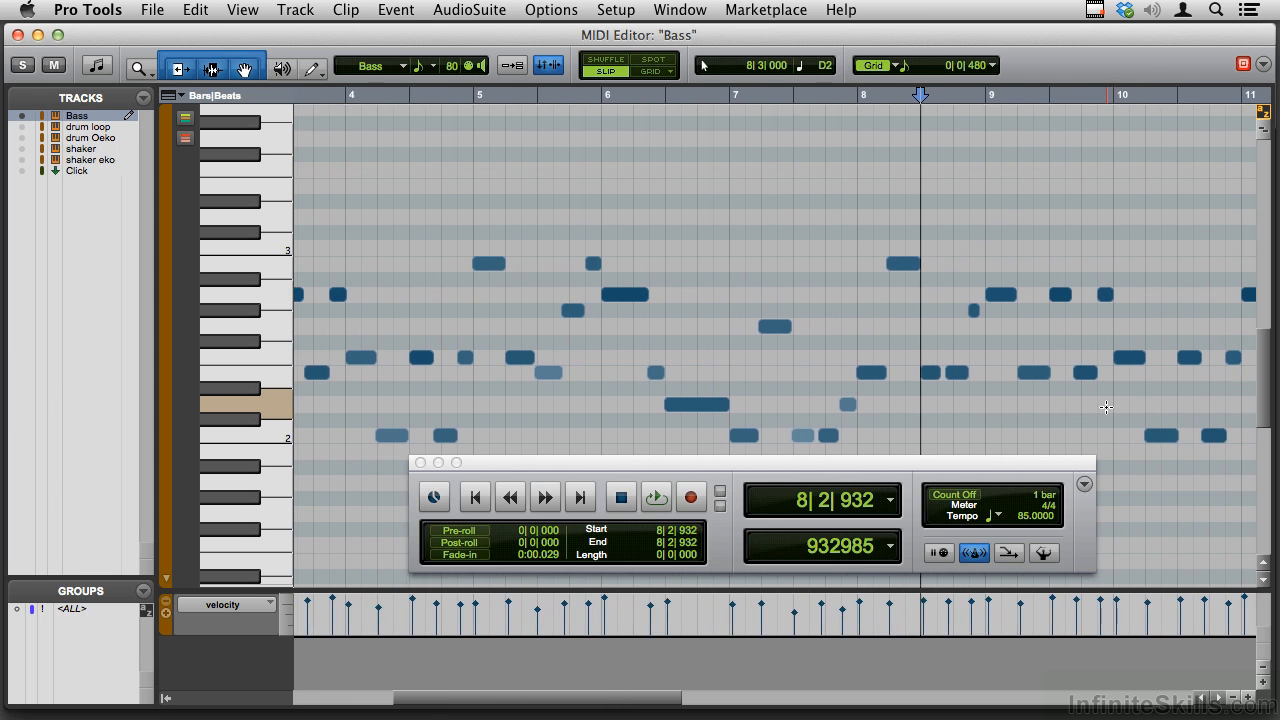
pyautogui.hscroll(6, 1106, 407)
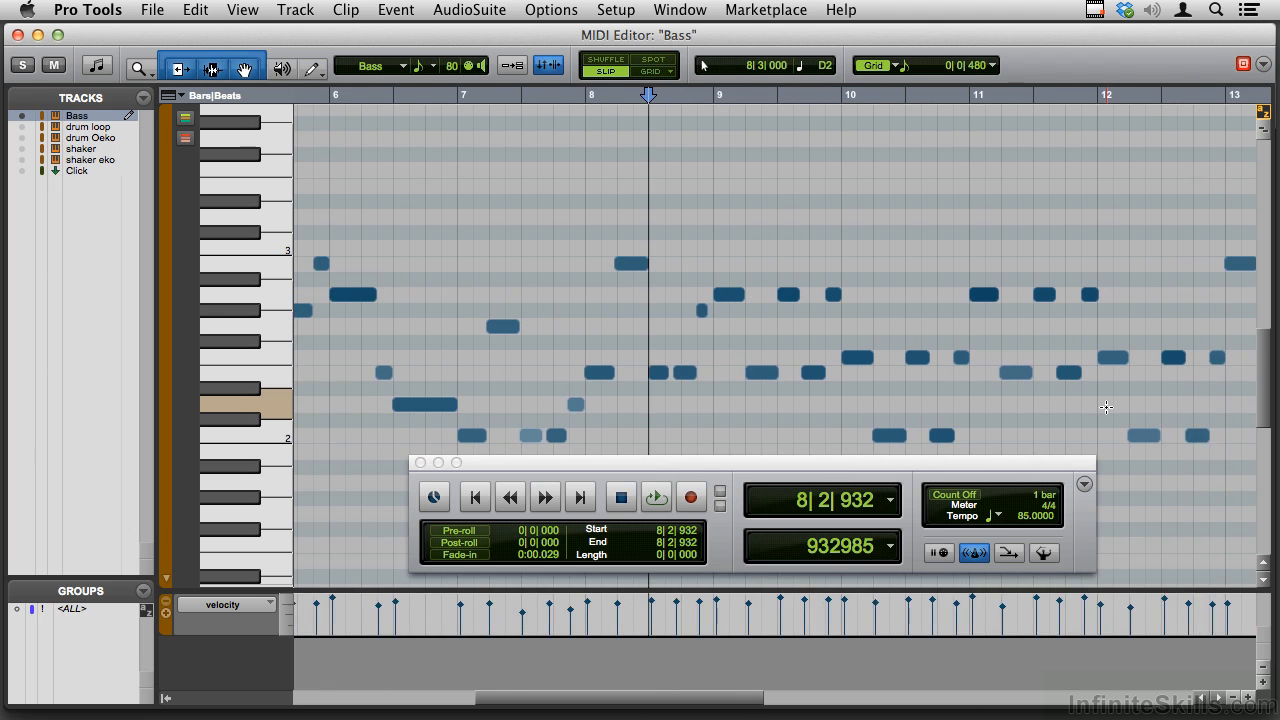
pyautogui.hscroll(7, 1106, 407)
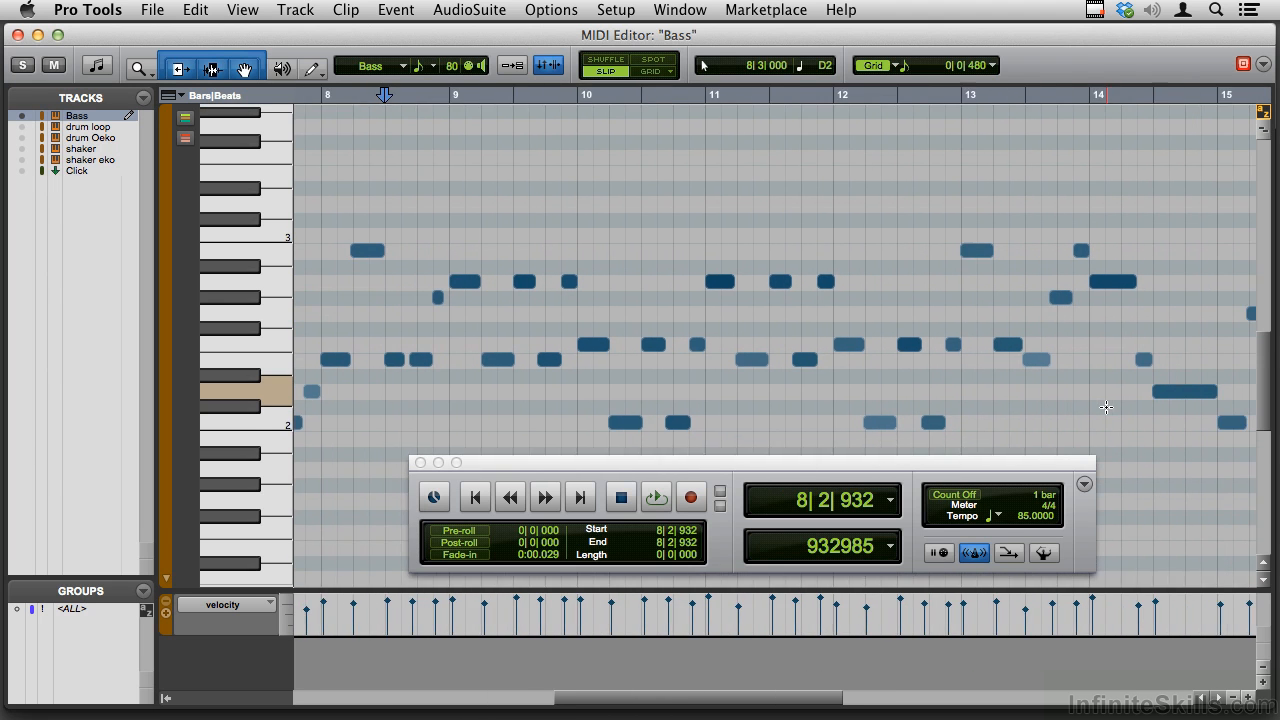
pyautogui.scroll(-3, 1106, 407)
pyautogui.hscroll(2, 1106, 407)
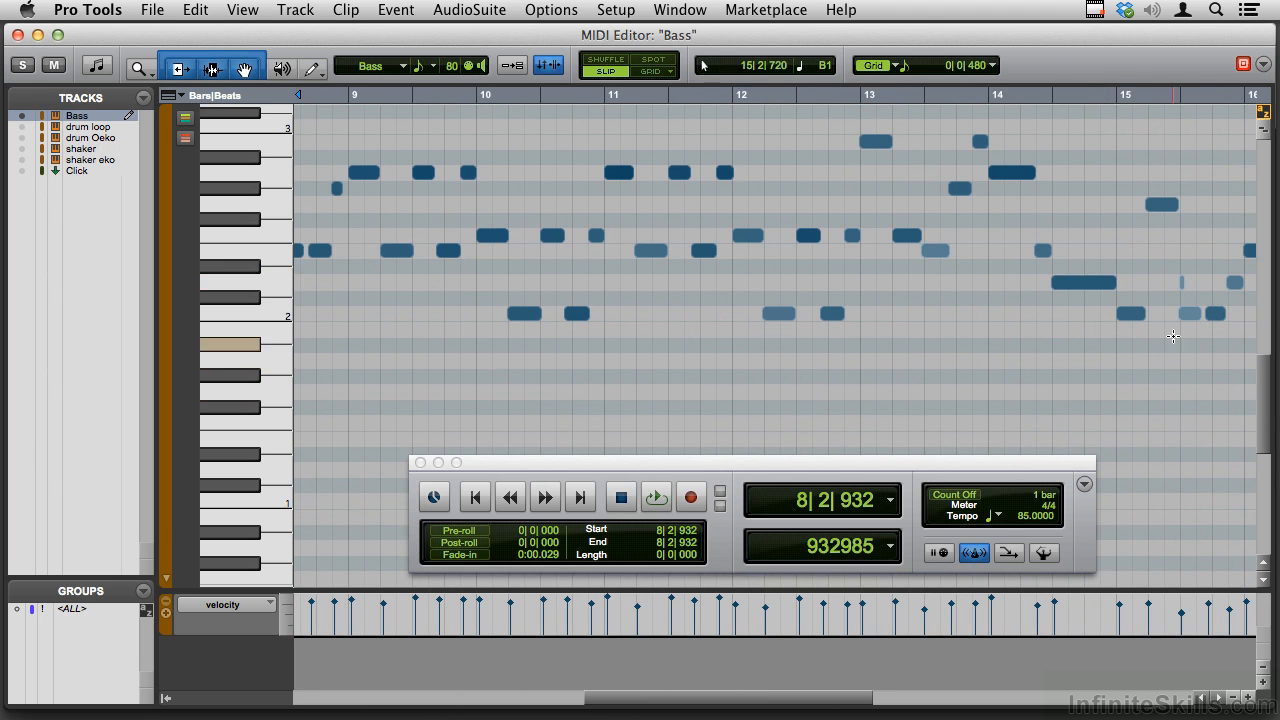
pyautogui.click(1184, 289)
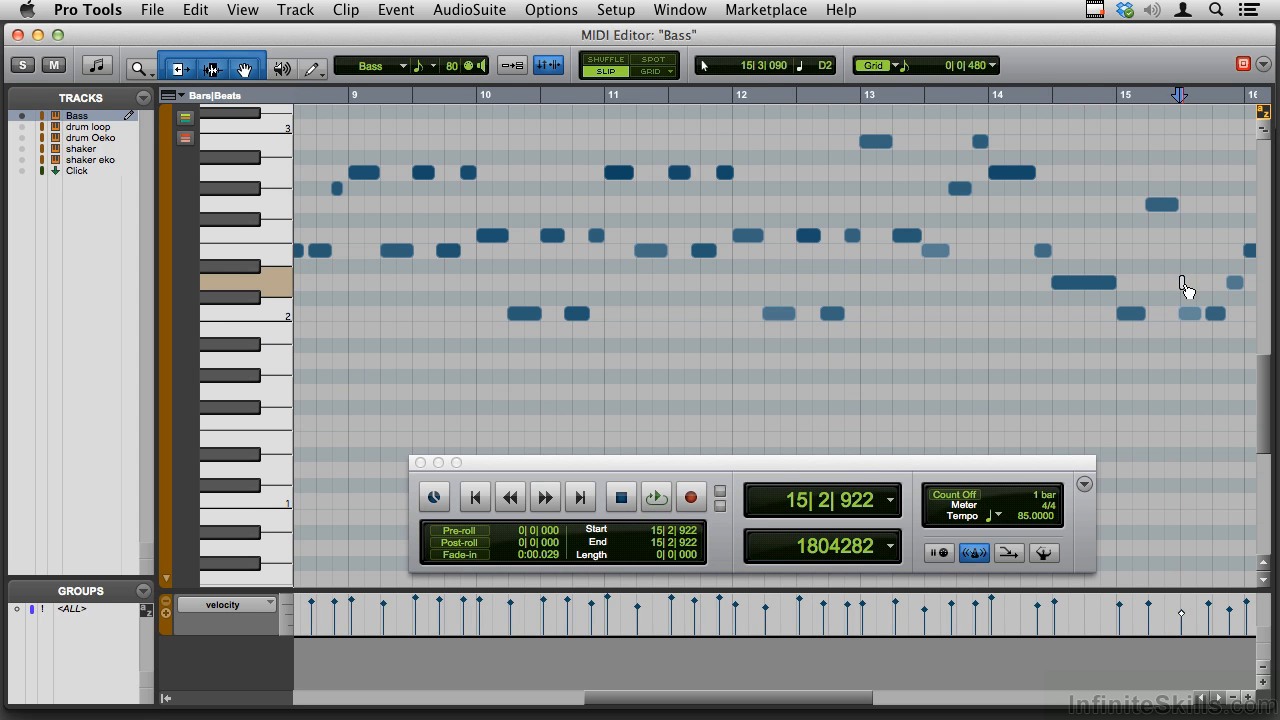
pyautogui.scroll(4, 1135, 318)
pyautogui.hscroll(3, 1122, 333)
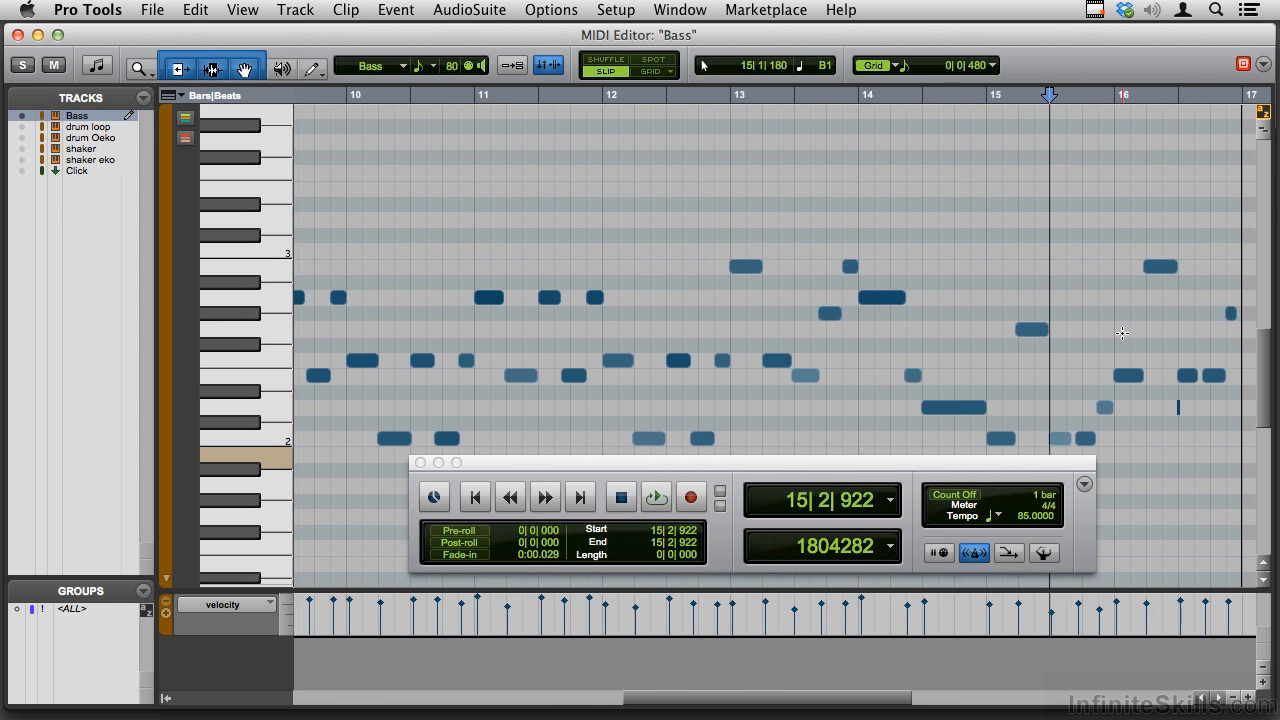
pyautogui.hscroll(1, 1122, 333)
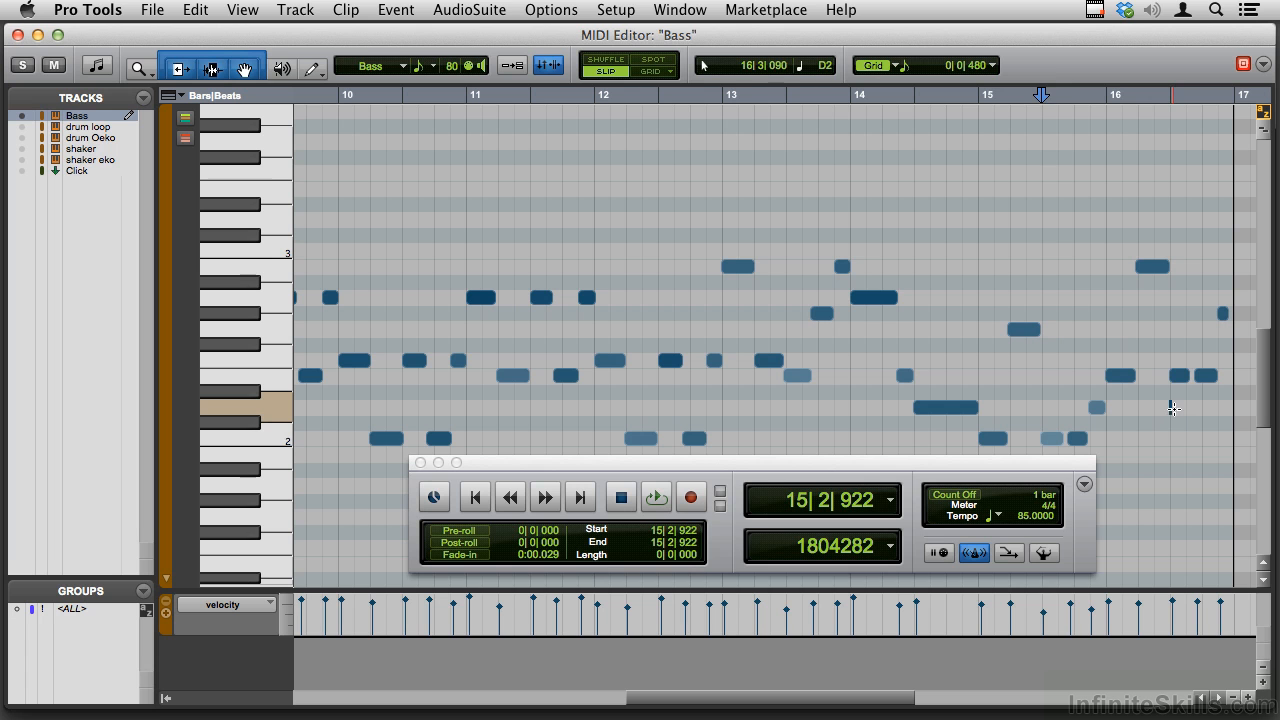
pyautogui.click(1170, 410)
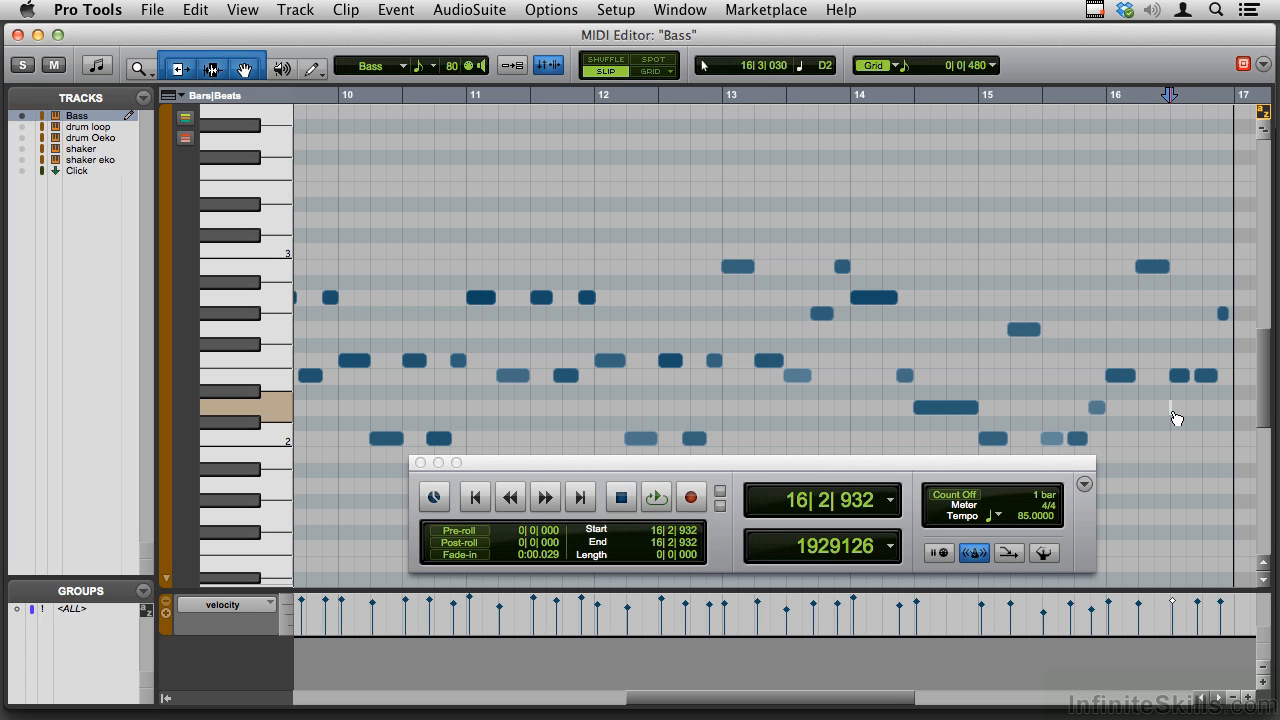
pyautogui.hscroll(1, 1172, 411)
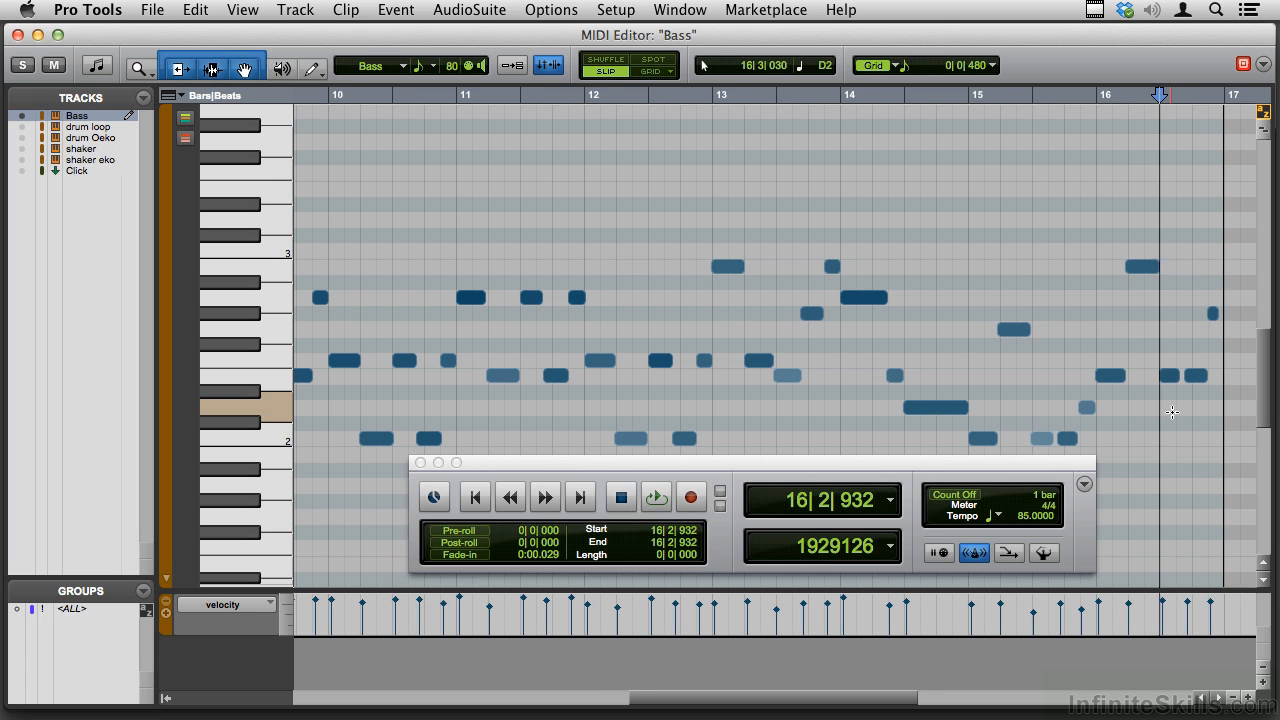
pyautogui.hscroll(-20, 1172, 411)
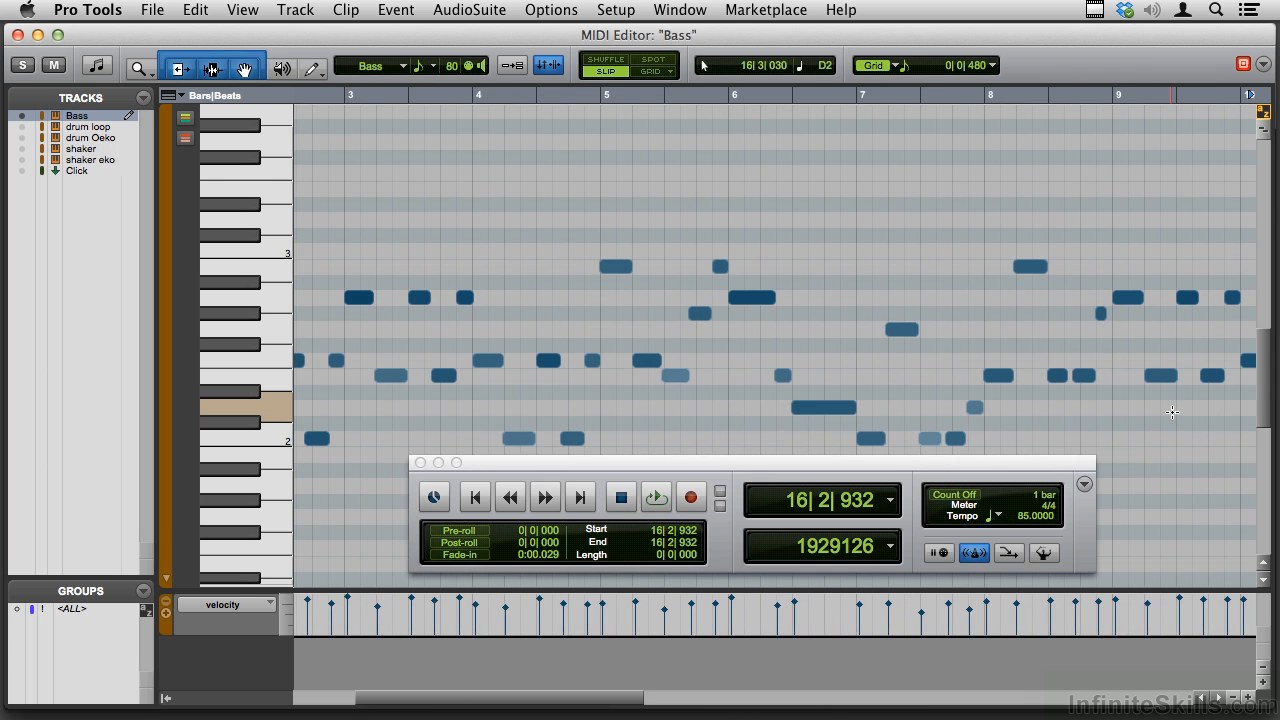
pyautogui.hscroll(-8, 1172, 411)
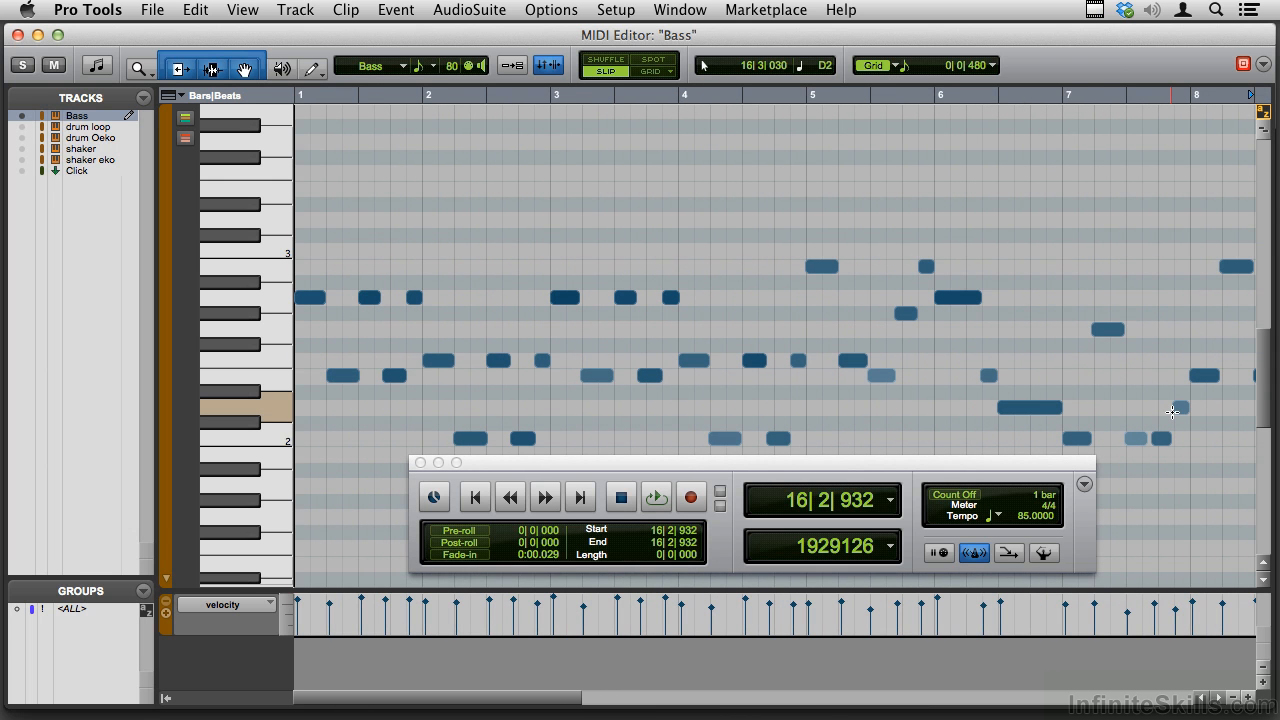